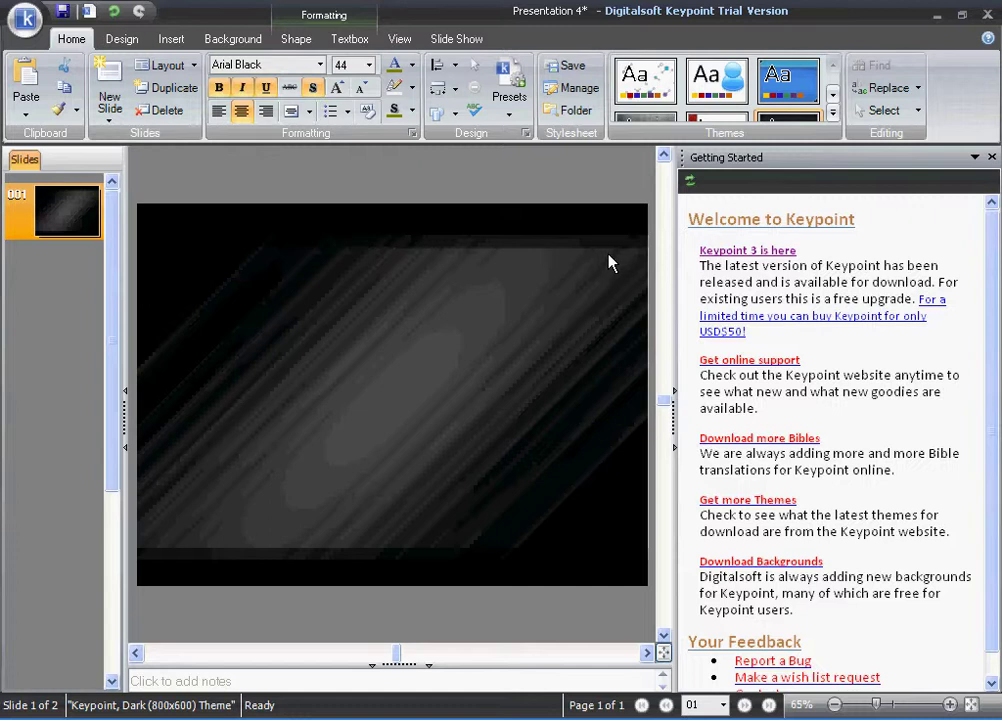
Create a new presentation from the Blank Presentation template
{"action": "left_click", "coordinate": [27, 25]}
{"action": "left_click", "coordinate": [32, 60]}
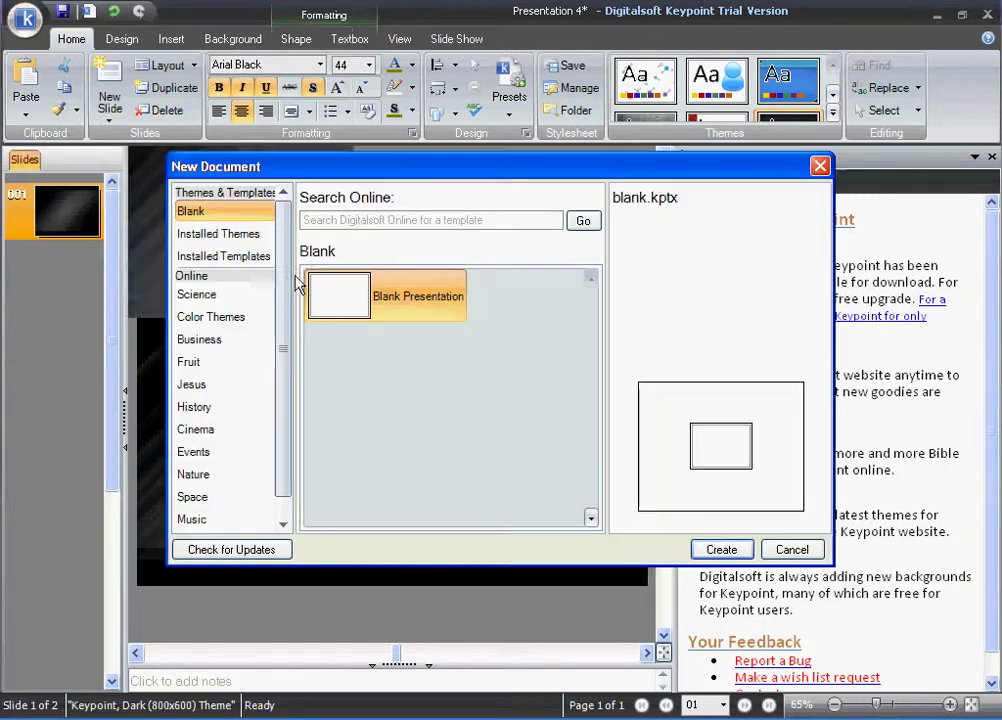
{"action": "left_click", "coordinate": [719, 549]}
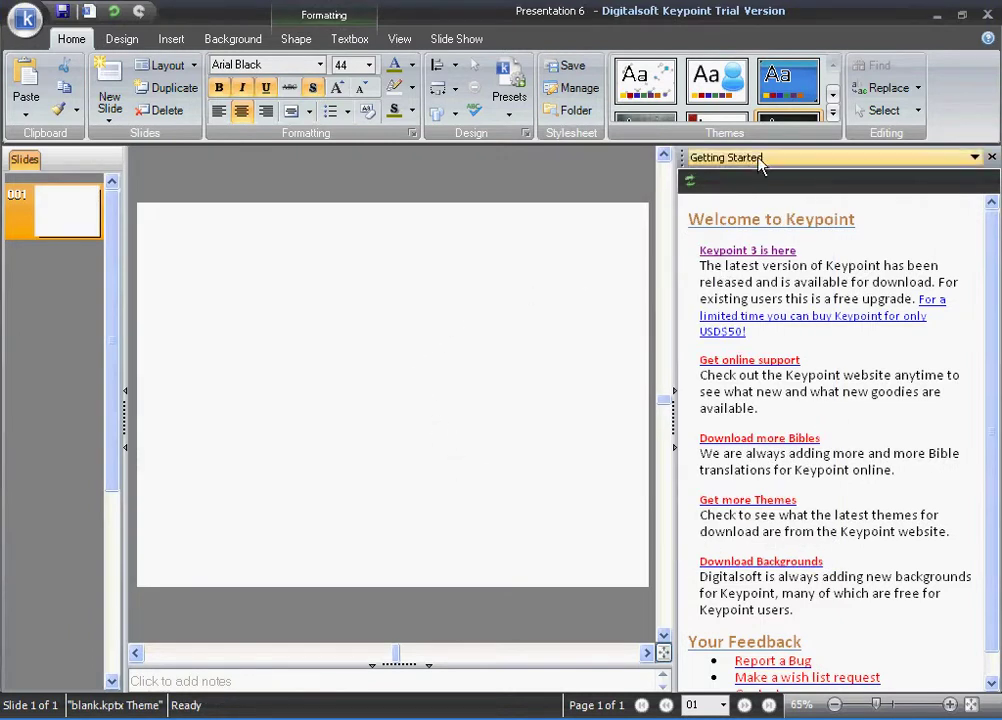
Search the online backgrounds for "space"
{"action": "left_click", "coordinate": [975, 157]}
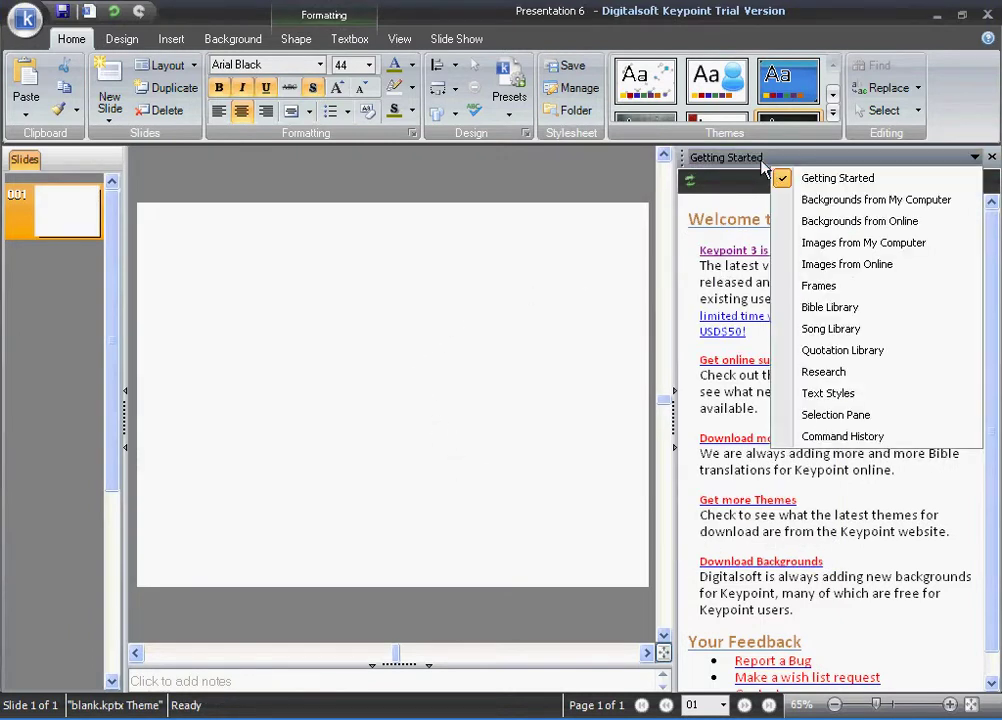
{"action": "left_click", "coordinate": [825, 221]}
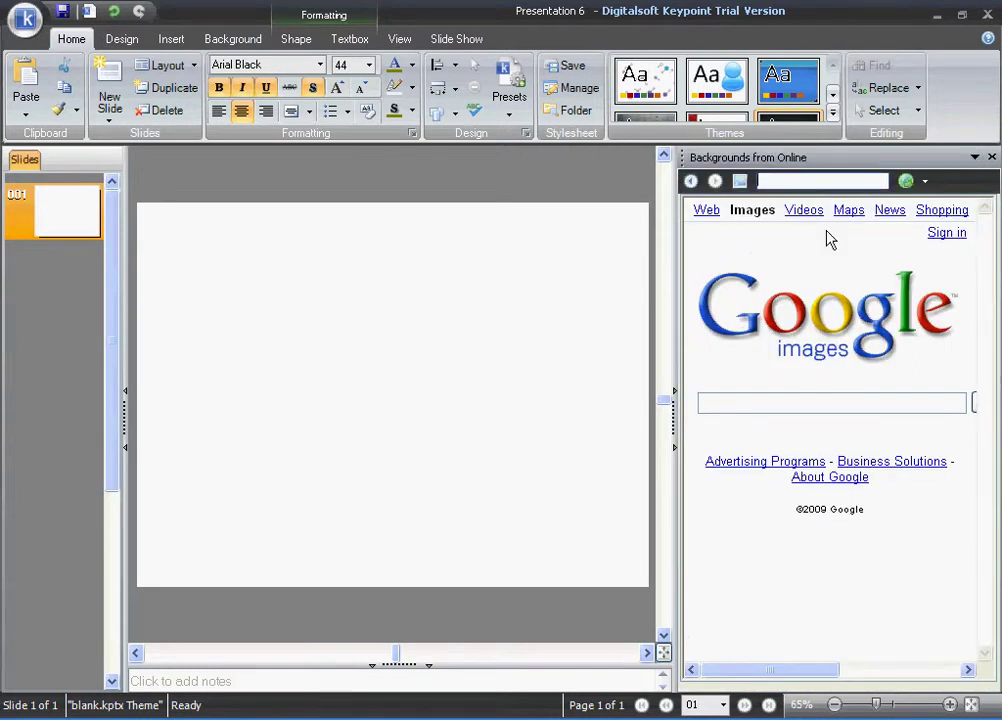
{"action": "type", "text": "space"}
{"action": "key", "text": "Return"}
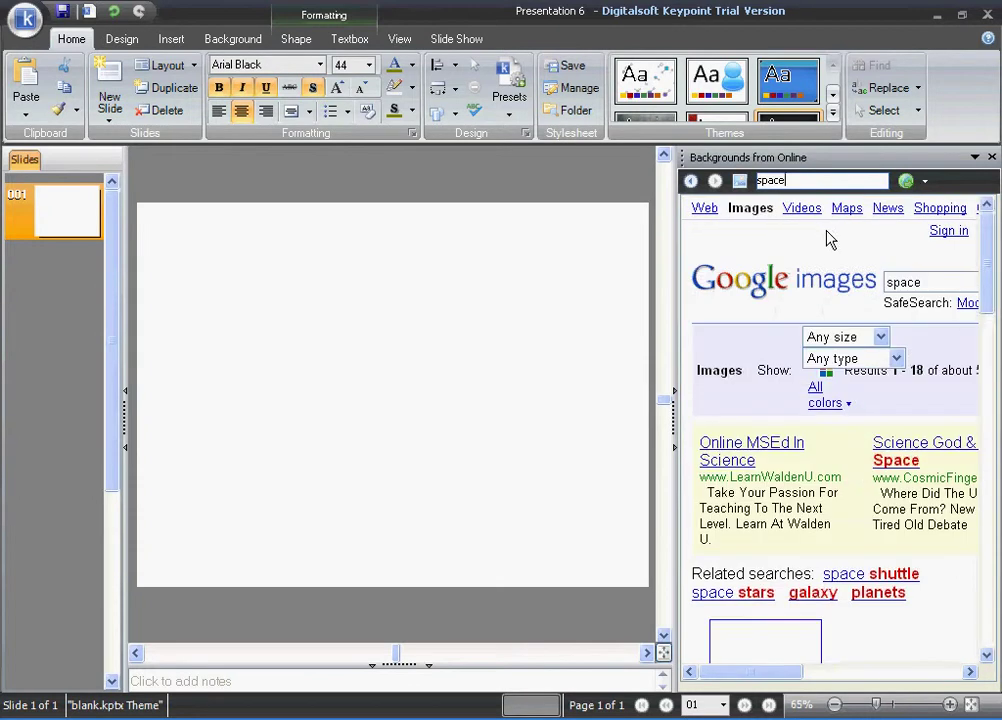
Set the pink nebula picture captioned "CBC News Indepth: Space" from the search results as the slide background
{"action": "left_click_drag", "start_coordinate": [991, 280], "coordinate": [997, 444]}
{"action": "scroll", "coordinate": [808, 490], "scroll_direction": "down", "scroll_amount": 7}
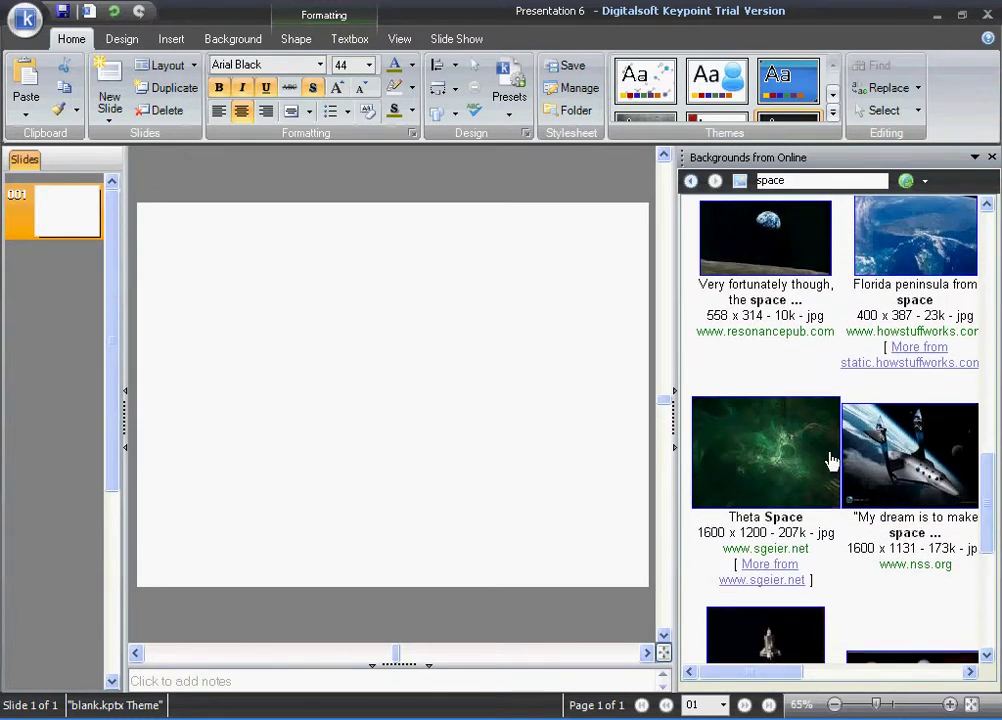
{"action": "left_click_drag", "start_coordinate": [995, 500], "coordinate": [1000, 409]}
{"action": "left_click_drag", "start_coordinate": [785, 455], "coordinate": [532, 355]}
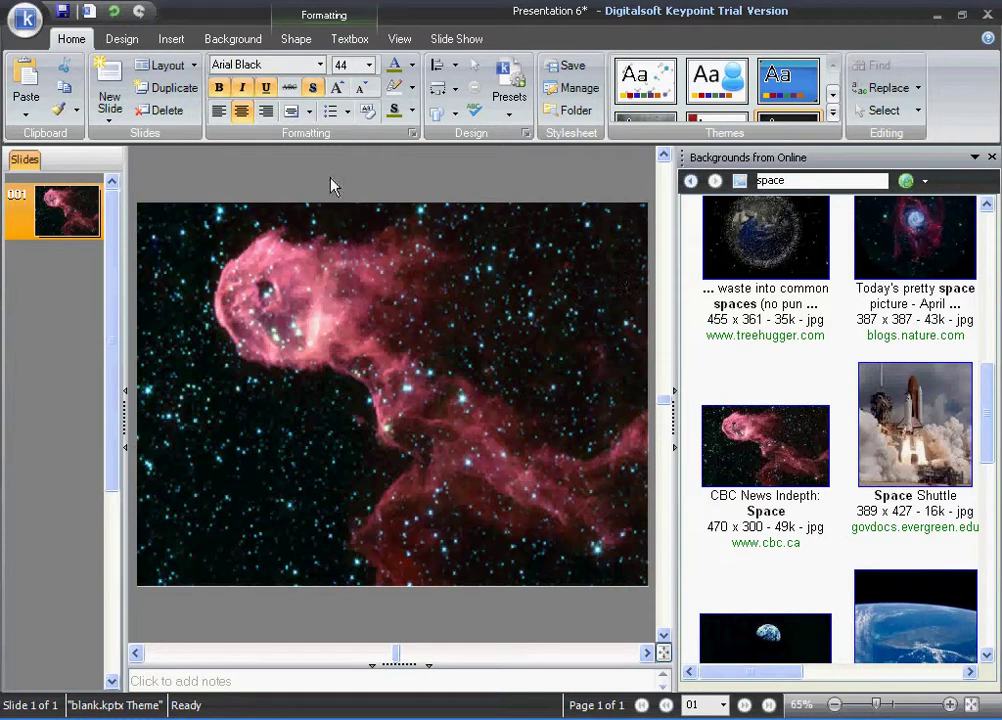
Set the slide's background fill color to black and lower the background image's opacity to just under half
{"action": "left_click", "coordinate": [233, 38]}
{"action": "left_click", "coordinate": [149, 106]}
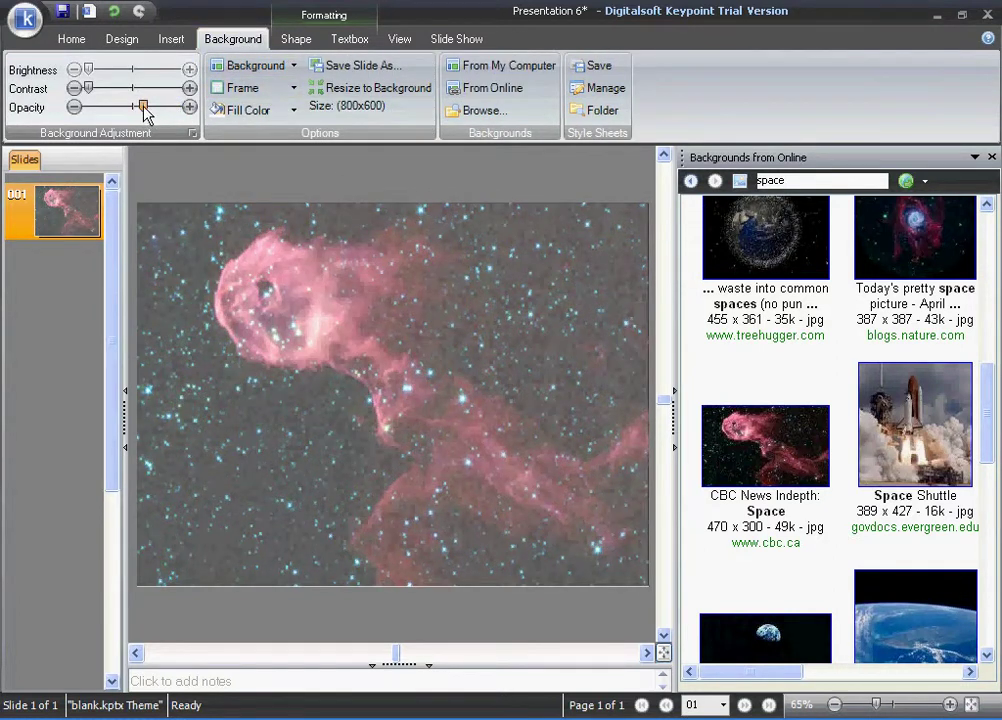
{"action": "left_click", "coordinate": [244, 112]}
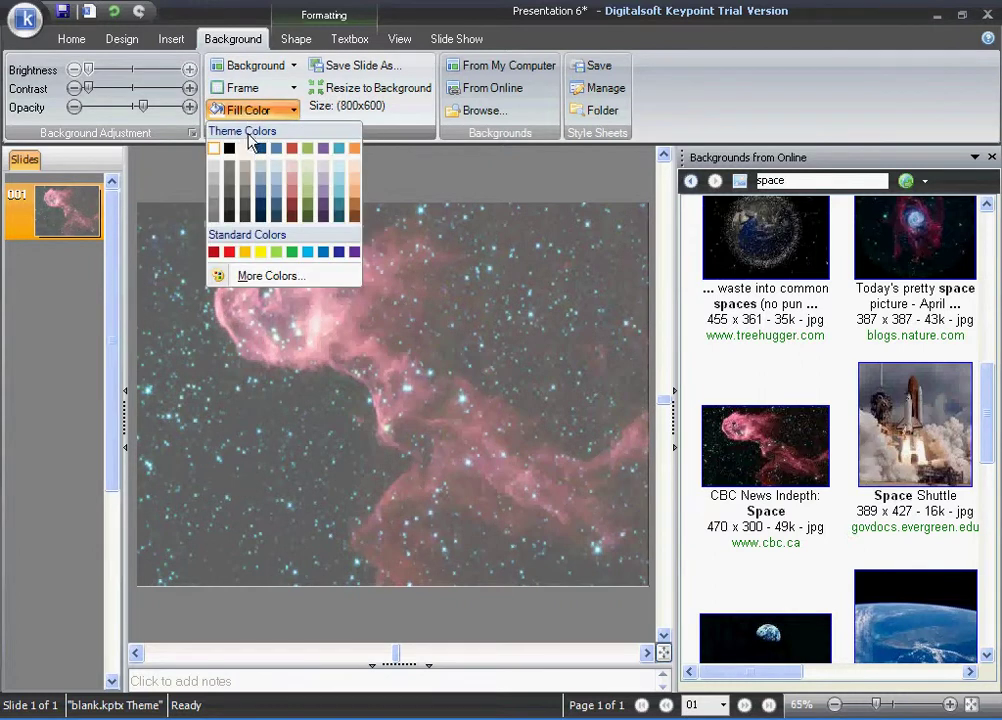
{"action": "left_click", "coordinate": [234, 148]}
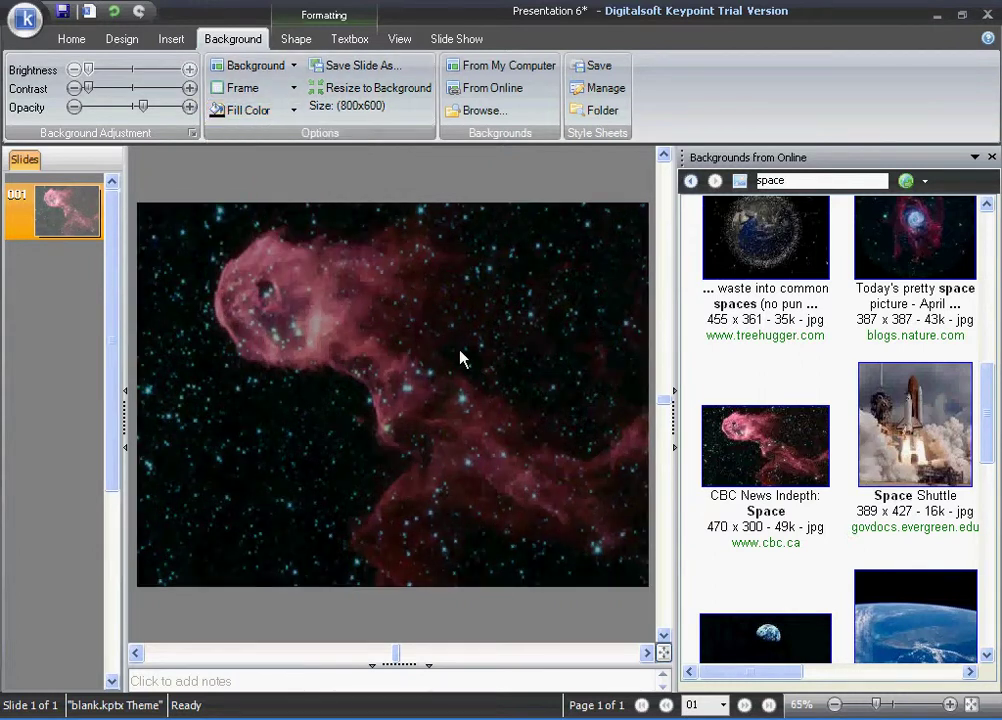
{"action": "left_click", "coordinate": [131, 106]}
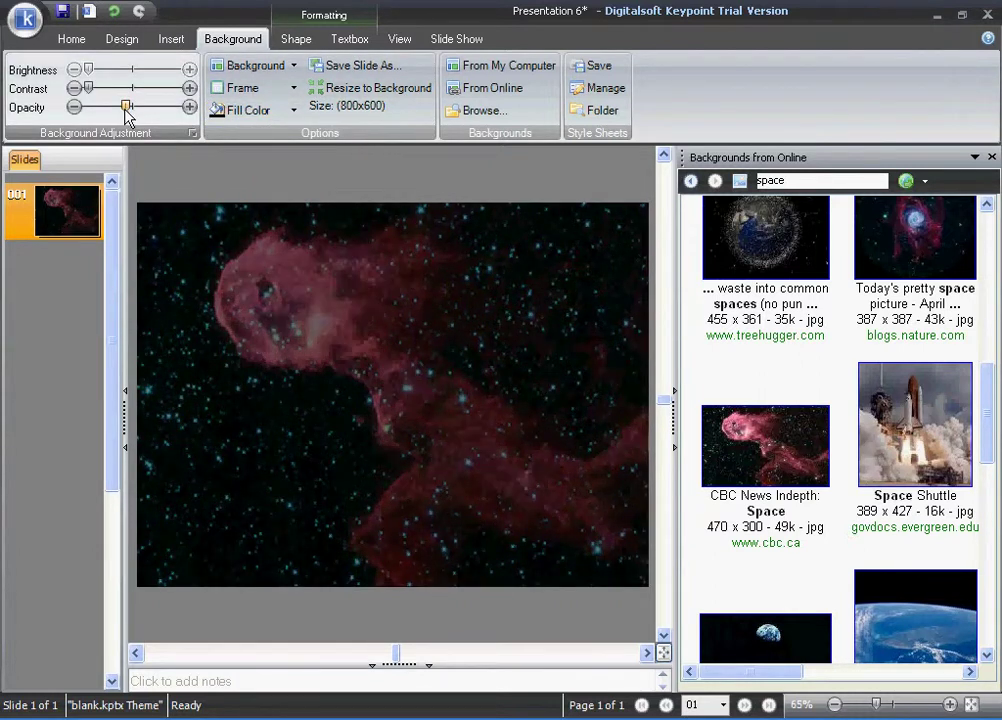
Search the online images for "f15"
{"action": "left_click", "coordinate": [803, 165]}
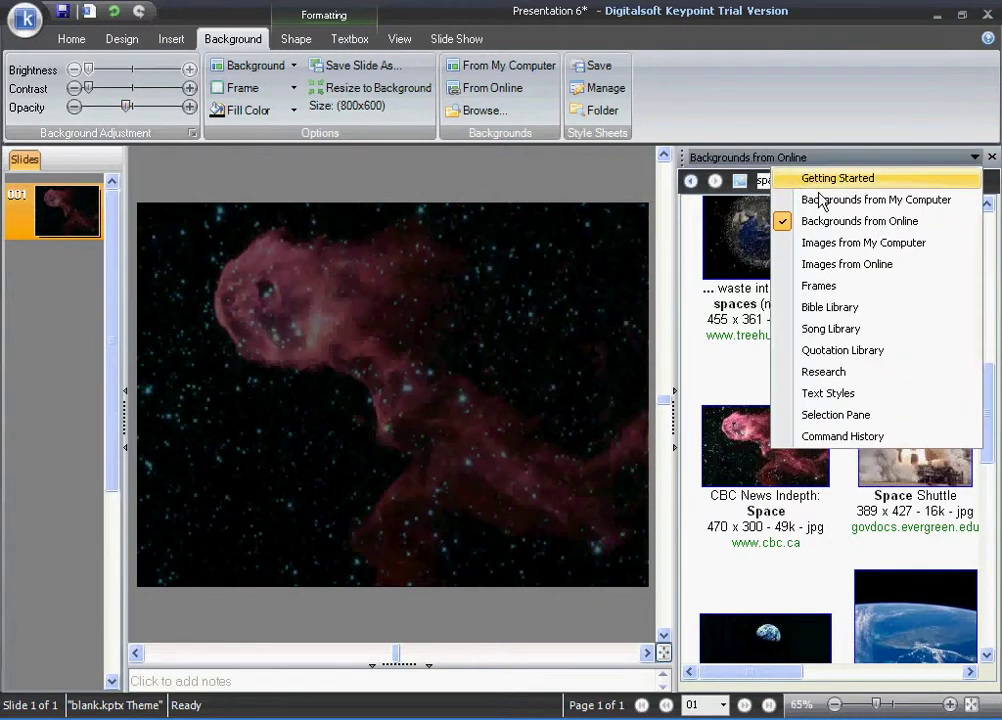
{"action": "left_click", "coordinate": [843, 248]}
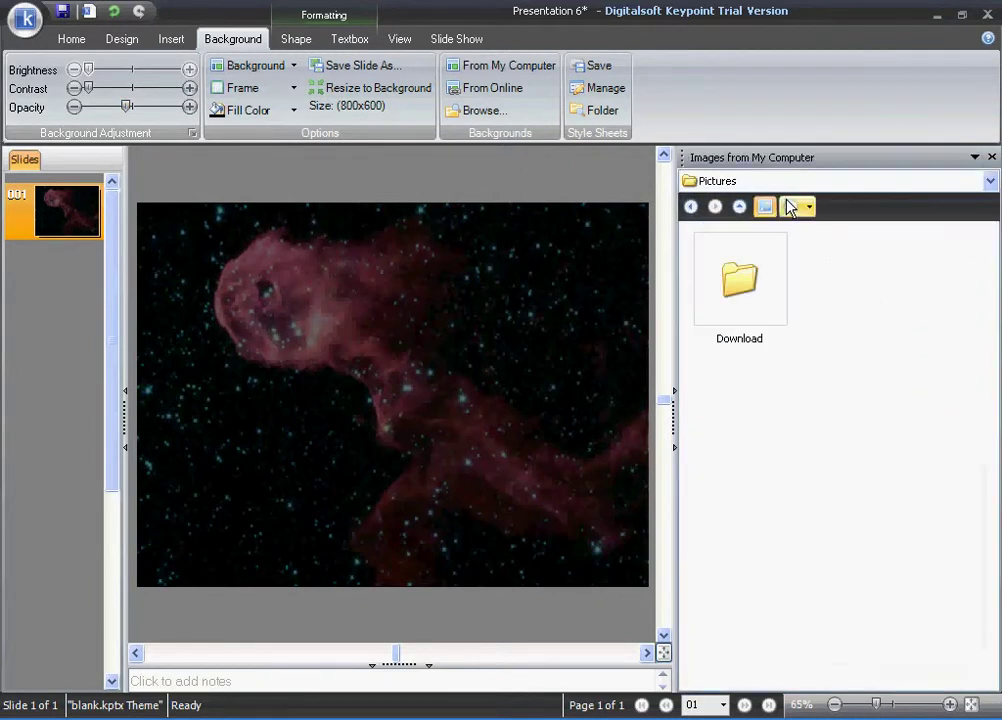
{"action": "left_click", "coordinate": [787, 160]}
{"action": "left_click", "coordinate": [835, 264]}
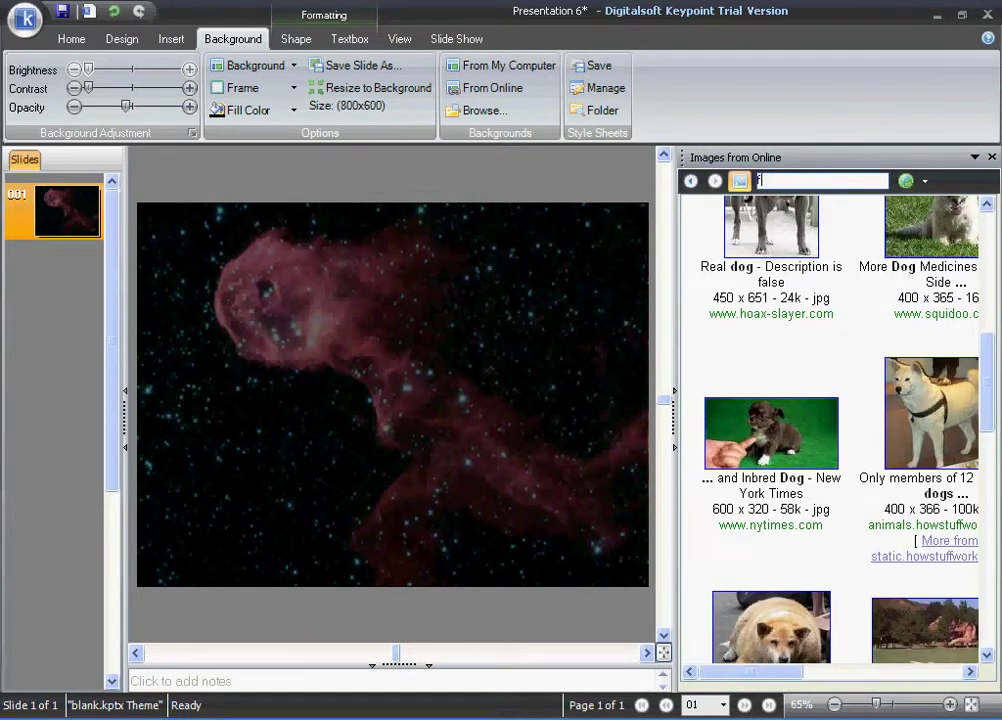
{"action": "key", "text": "Return"}
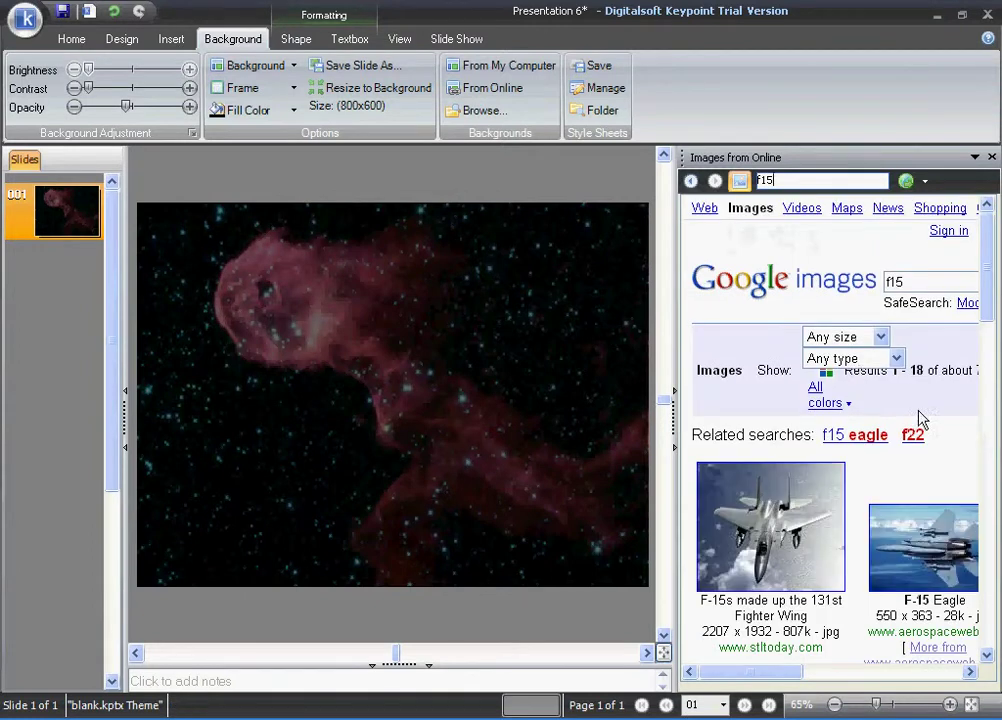
Insert the McDonnell Douglas F-15 Eagle picture and shrink it to about 359 × 365 in the slide's upper-left area
{"action": "left_click_drag", "start_coordinate": [991, 301], "coordinate": [977, 398]}
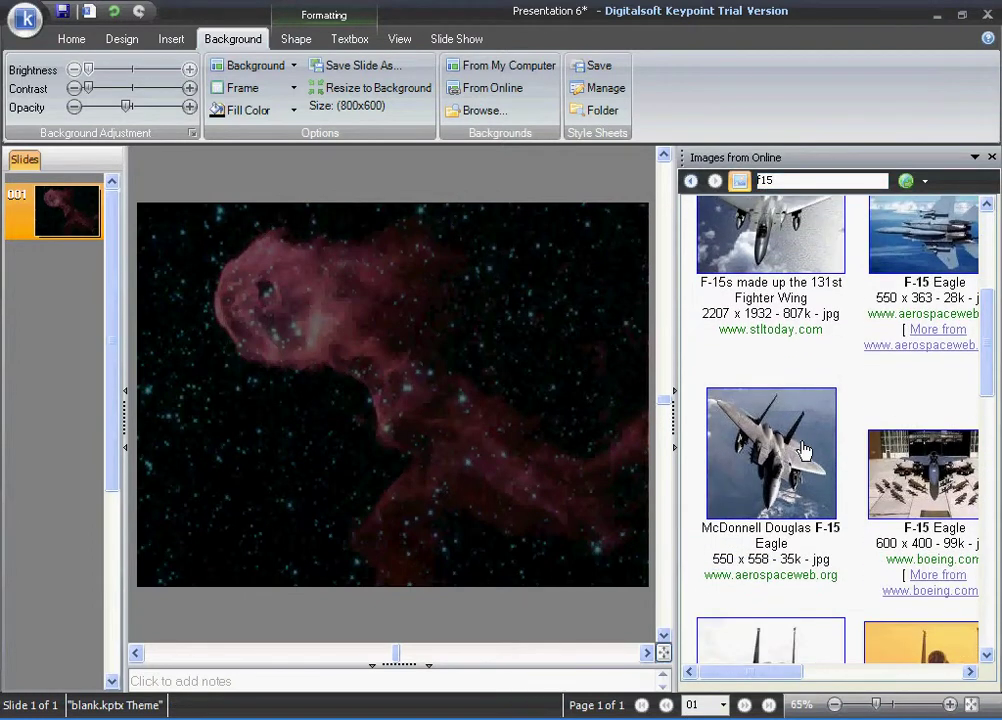
{"action": "left_click_drag", "start_coordinate": [496, 376], "coordinate": [496, 377]}
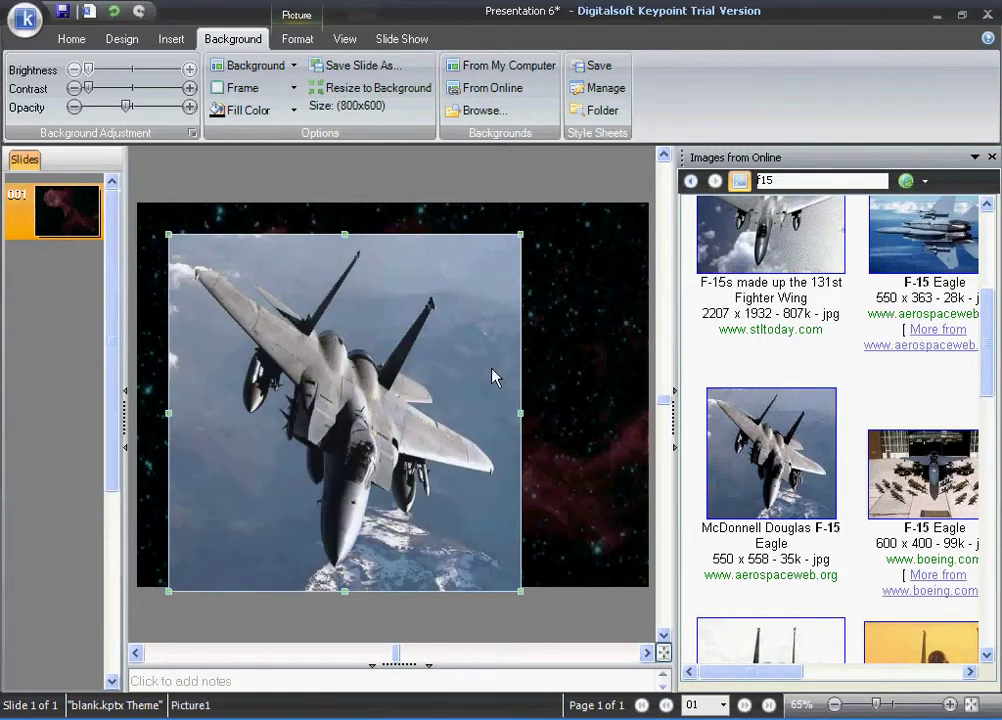
{"action": "left_click_drag", "start_coordinate": [521, 560], "coordinate": [398, 436]}
{"action": "left_click_drag", "start_coordinate": [331, 314], "coordinate": [324, 340]}
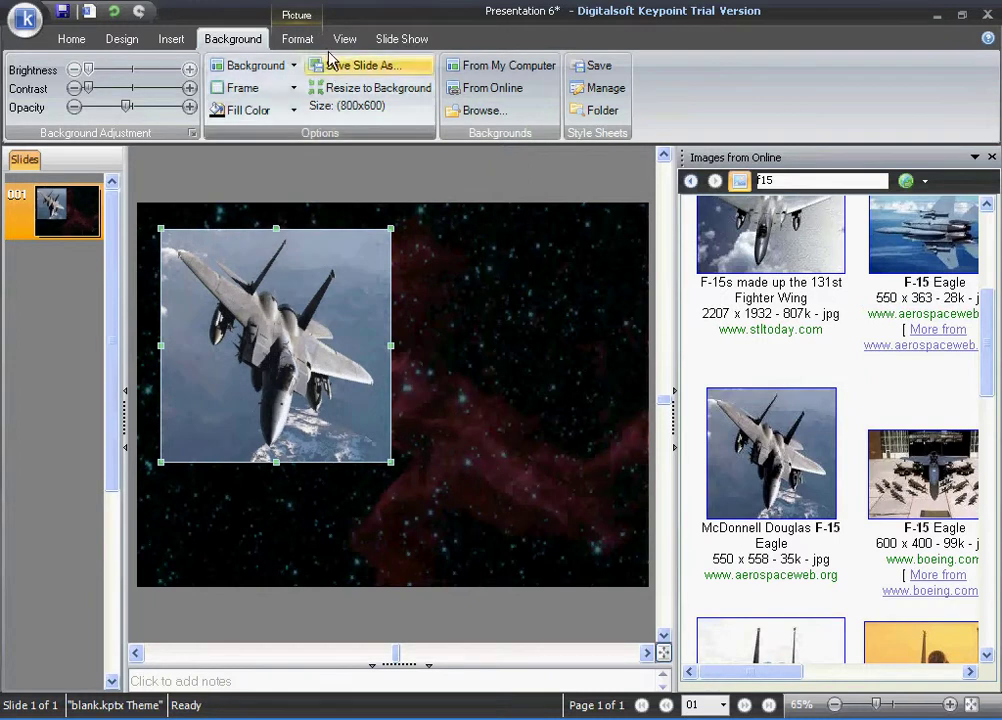
Apply a rectangular soft-edge picture style to the F-15 picture
{"action": "left_click", "coordinate": [297, 38]}
{"action": "left_click", "coordinate": [384, 117]}
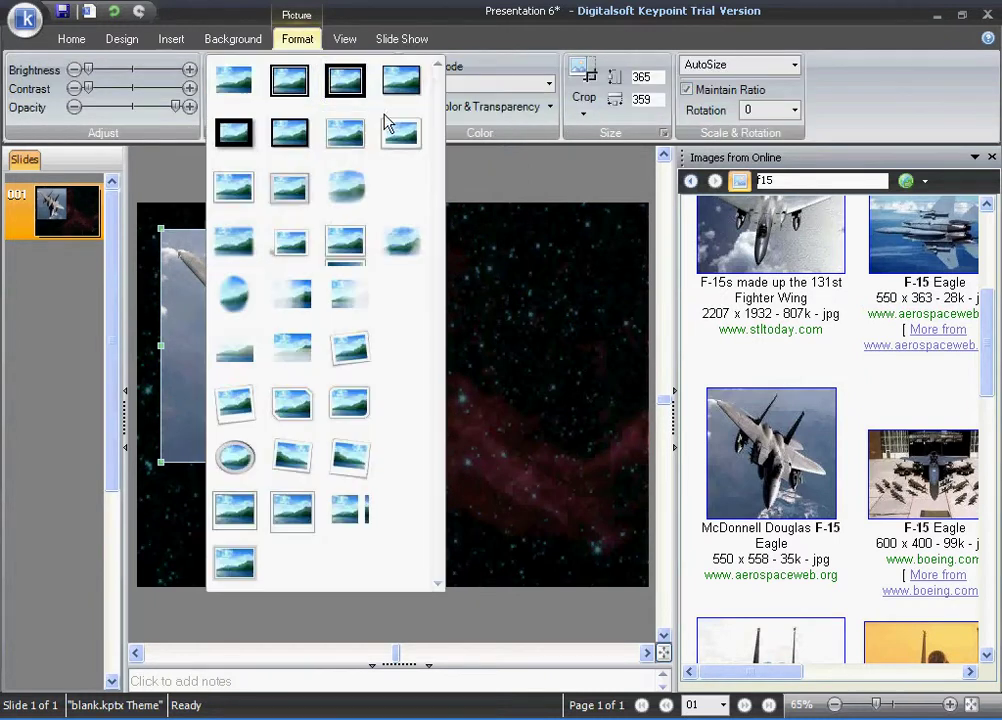
{"action": "left_click", "coordinate": [401, 240]}
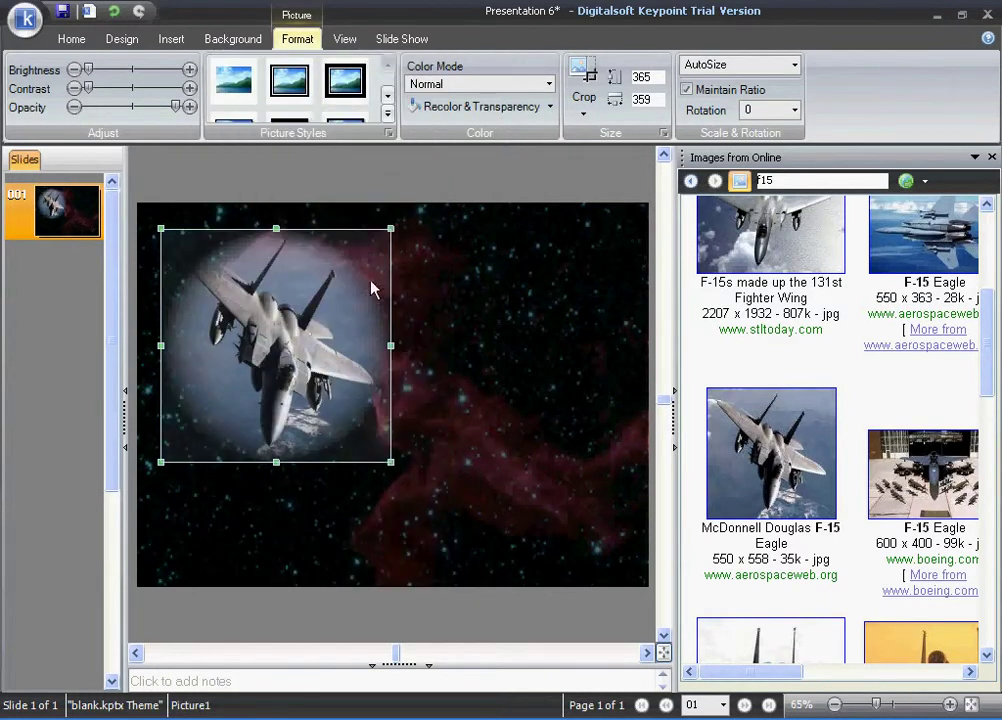
Move the F-15 picture into the slide's upper-right corner and give it the oval soft-edge picture style
{"action": "left_click_drag", "start_coordinate": [331, 297], "coordinate": [572, 283]}
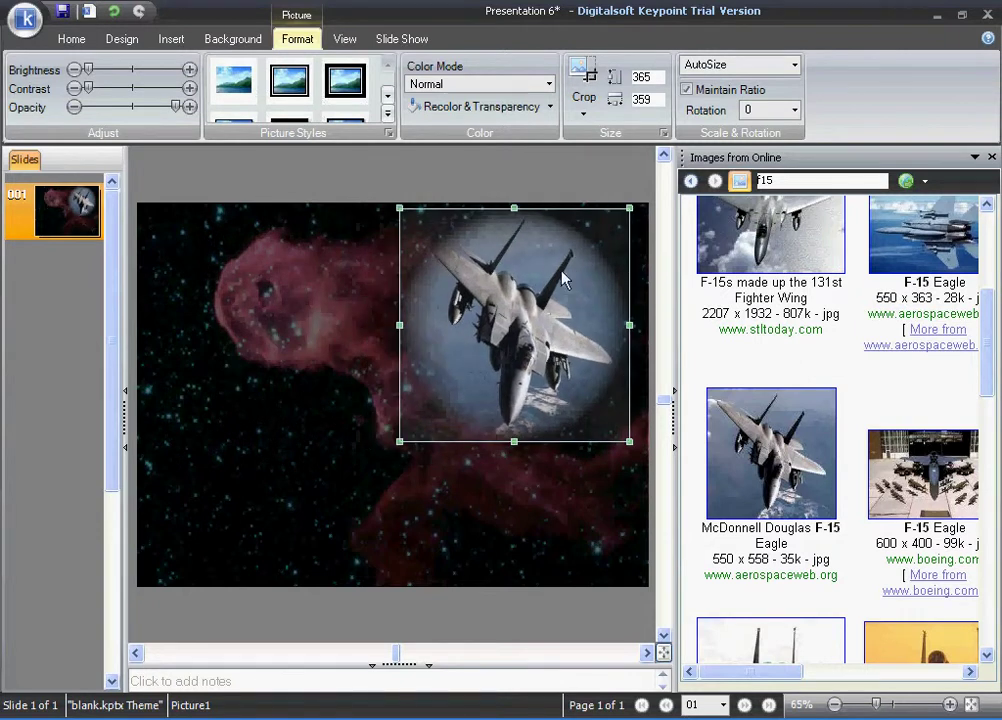
{"action": "left_click", "coordinate": [387, 114]}
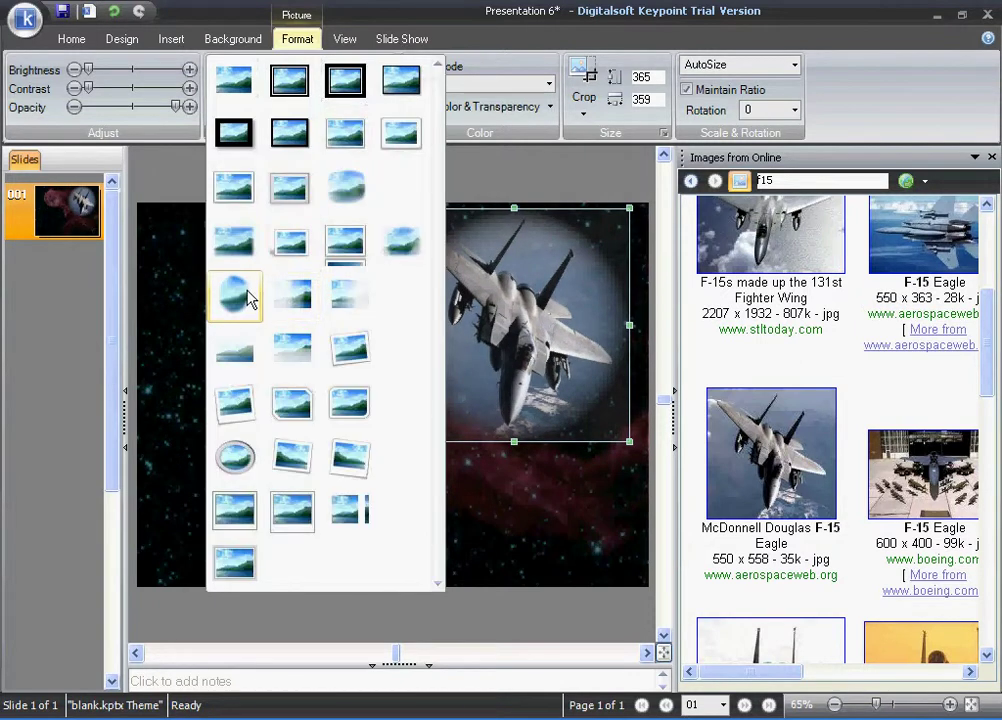
{"action": "left_click", "coordinate": [249, 298]}
{"action": "left_click_drag", "start_coordinate": [488, 312], "coordinate": [548, 287]}
{"action": "left_click", "coordinate": [425, 320]}
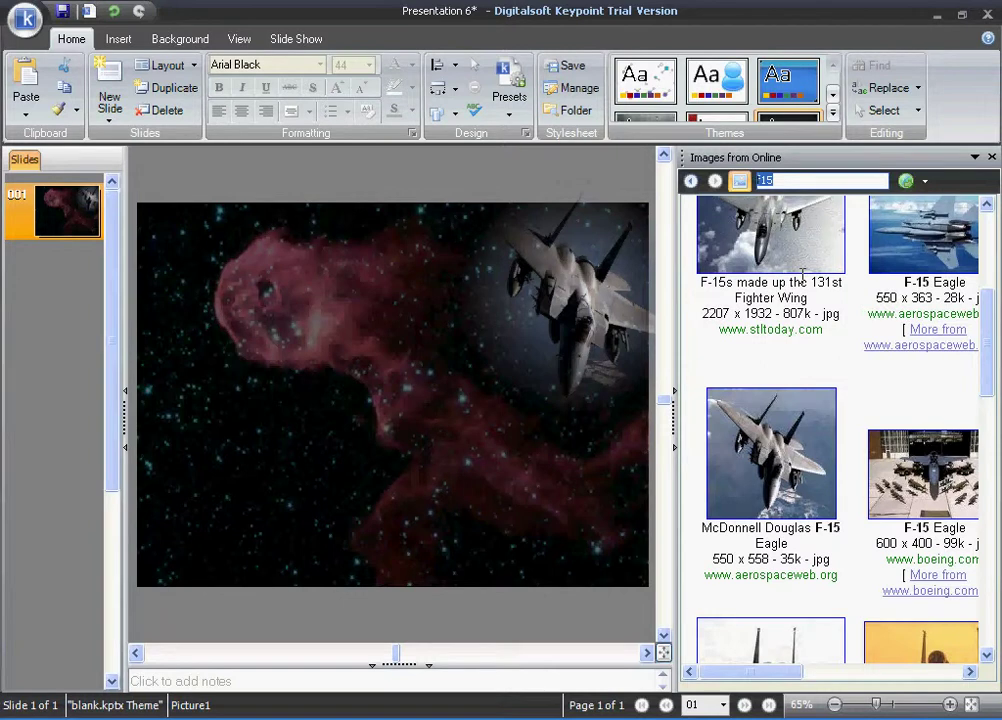
Search online images for "fire", insert the GexCon flames picture and scale it to about 414 × 309 at the slide's lower-left corner
{"action": "key", "text": "Return"}
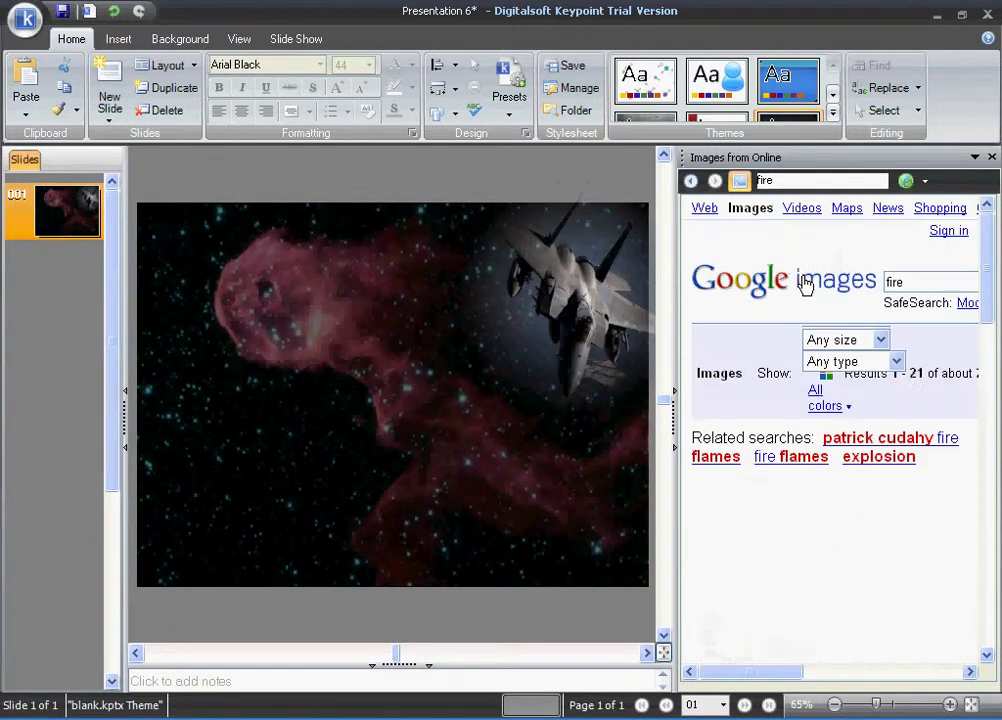
{"action": "left_click_drag", "start_coordinate": [340, 425], "coordinate": [325, 419]}
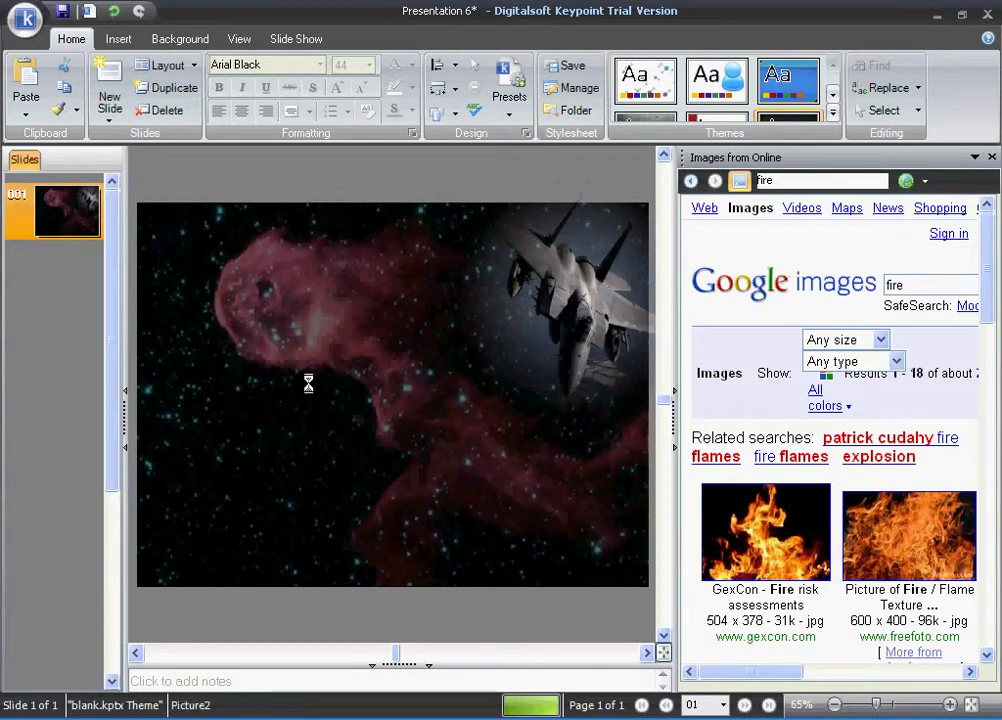
{"action": "left_click_drag", "start_coordinate": [320, 365], "coordinate": [273, 477]}
{"action": "left_click_drag", "start_coordinate": [451, 350], "coordinate": [398, 336]}
Apply the picture style that fades out the top edge to the flames picture
{"action": "left_click", "coordinate": [314, 42]}
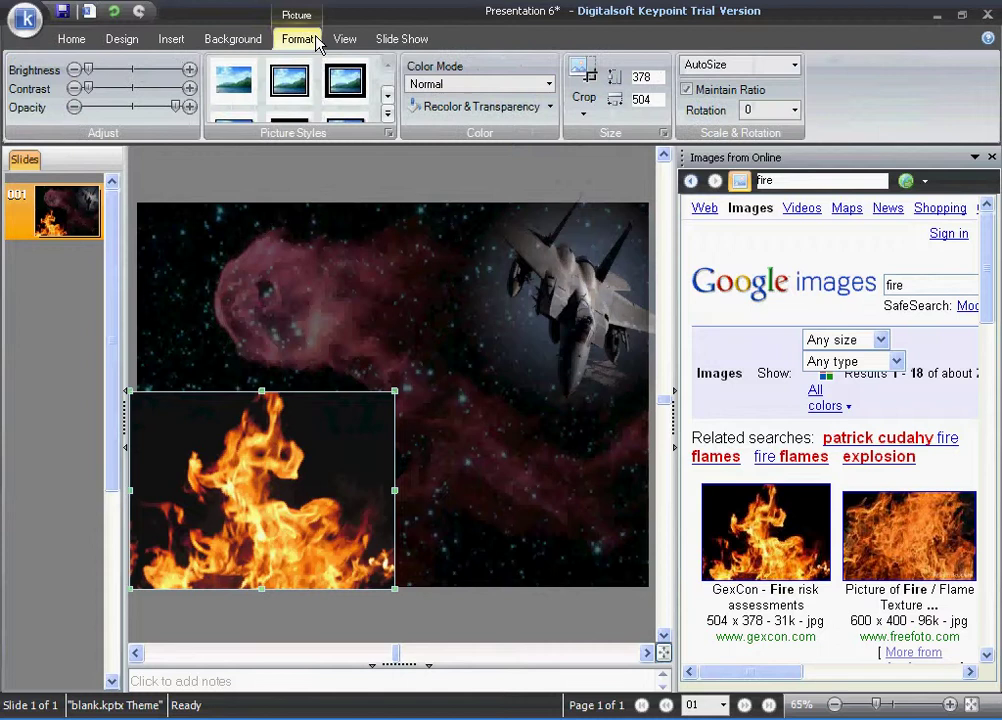
{"action": "left_click", "coordinate": [387, 113]}
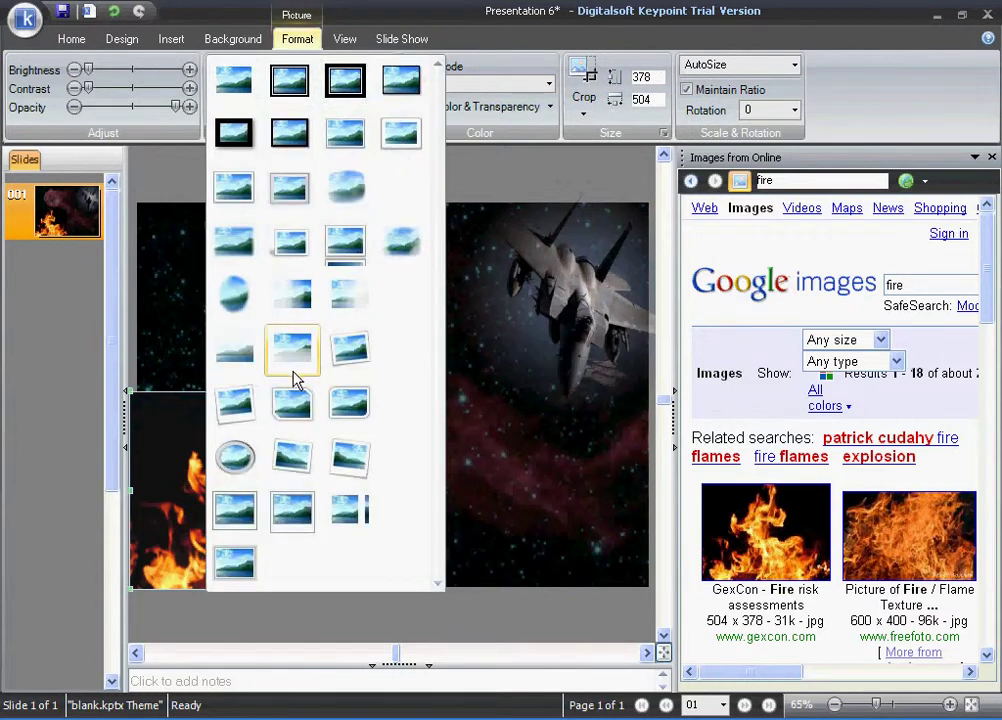
{"action": "left_click", "coordinate": [250, 362]}
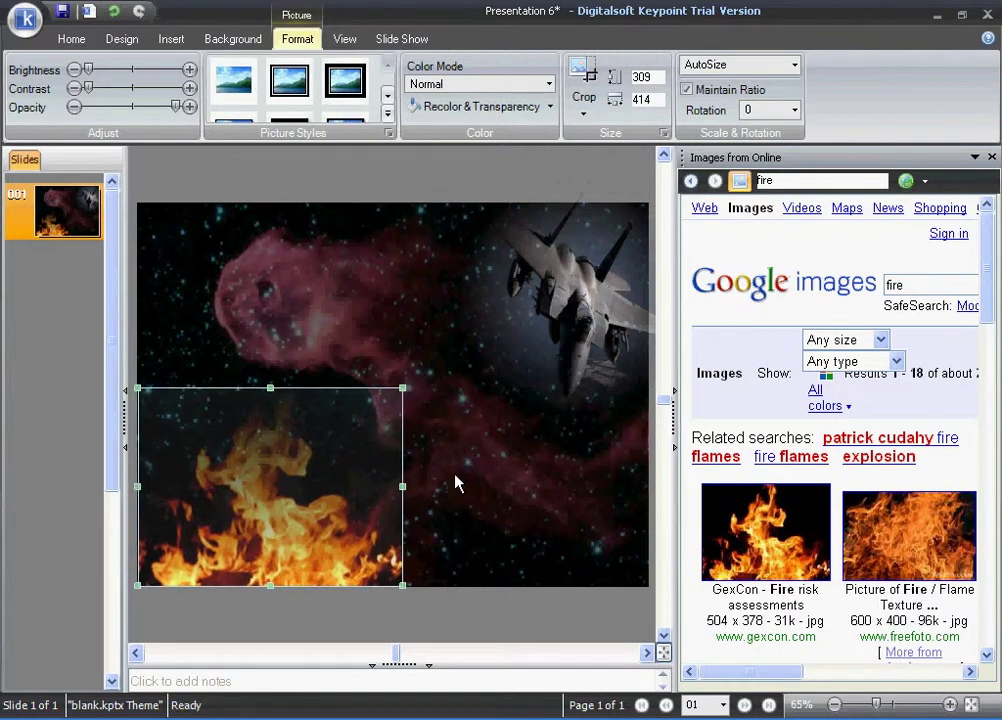
{"action": "left_click", "coordinate": [483, 463]}
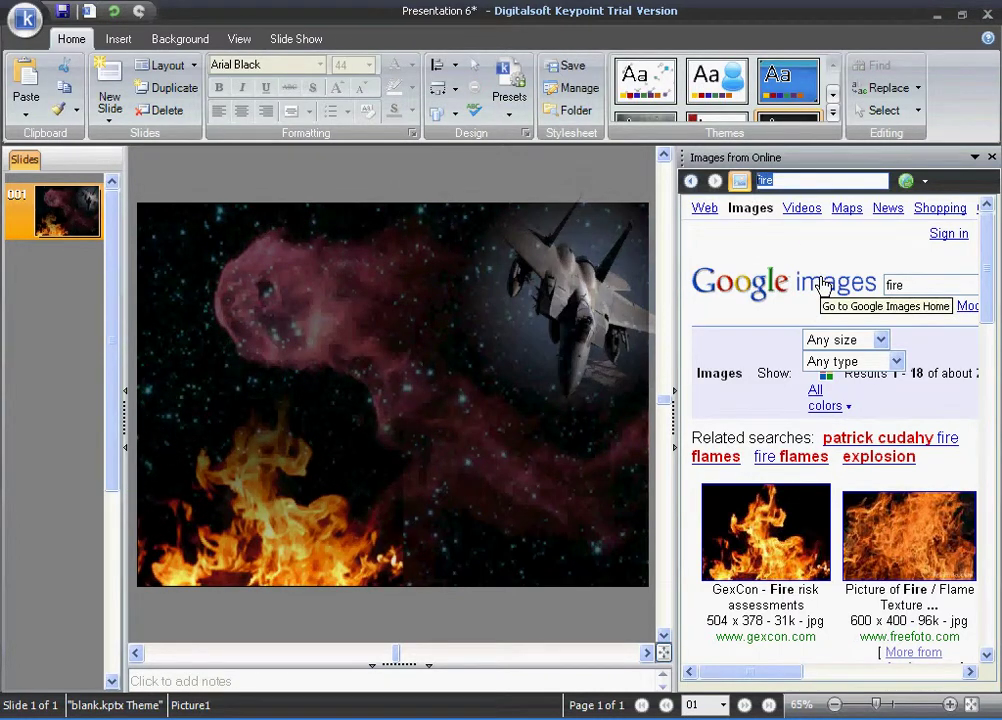
Search online images for "obama" and insert the red and blue PROGRESS poster on the slide
{"action": "type", "text": "obama"}
{"action": "key", "text": "Return"}
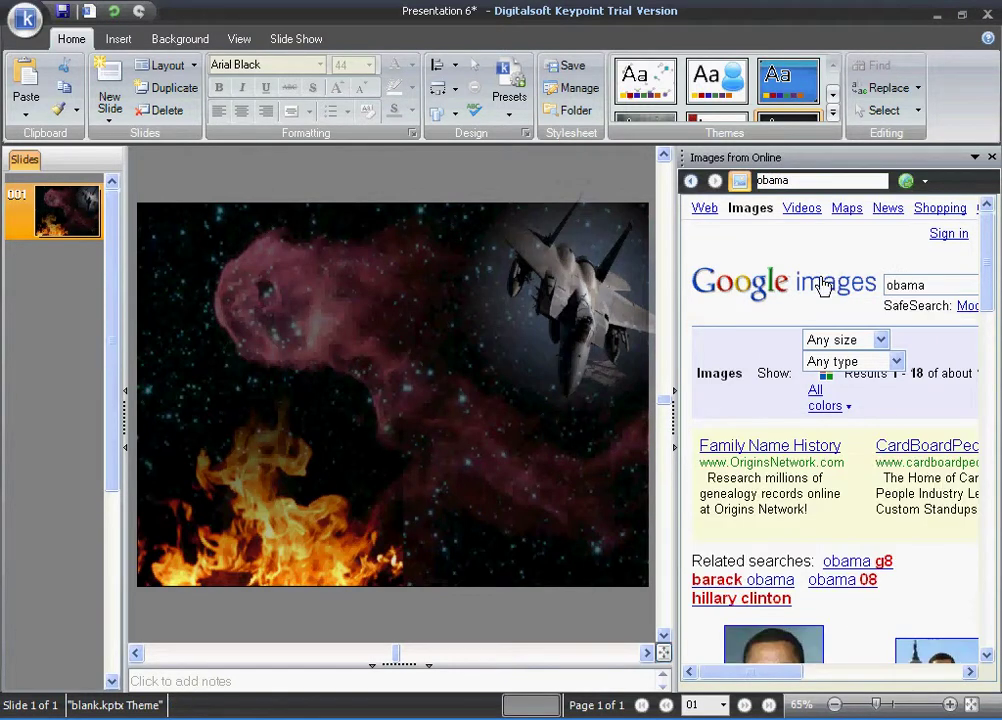
{"action": "left_click_drag", "start_coordinate": [986, 287], "coordinate": [986, 525]}
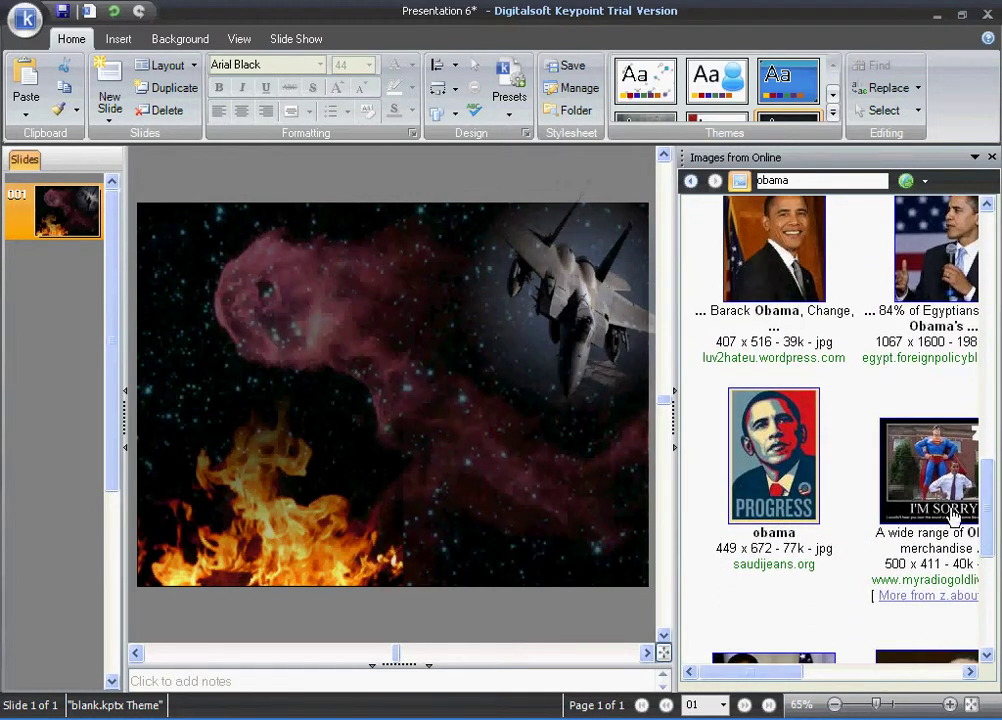
{"action": "left_click_drag", "start_coordinate": [793, 460], "coordinate": [517, 369]}
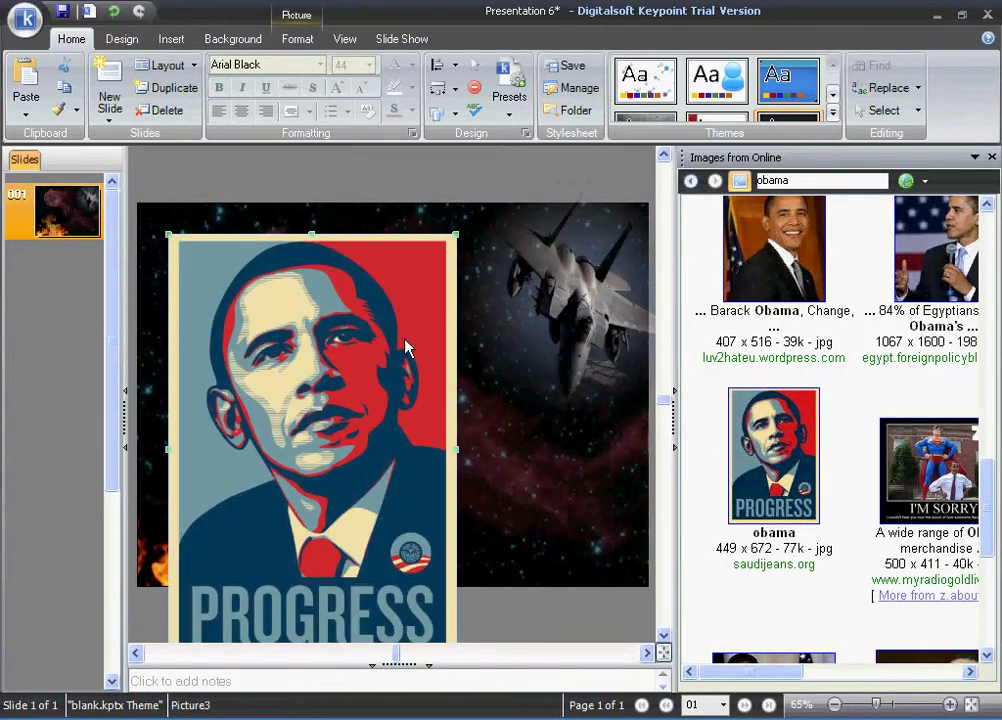
Shrink the PROGRESS poster to about 296 × 444 and move it to the slide's lower-right corner
{"action": "left_click_drag", "start_coordinate": [405, 340], "coordinate": [450, 292]}
{"action": "left_click_drag", "start_coordinate": [474, 210], "coordinate": [342, 355]}
{"action": "left_click_drag", "start_coordinate": [342, 425], "coordinate": [605, 448]}
Apply the oval soft-edge picture style to the PROGRESS poster and shift it down past the slide's bottom edge
{"action": "left_click", "coordinate": [297, 38]}
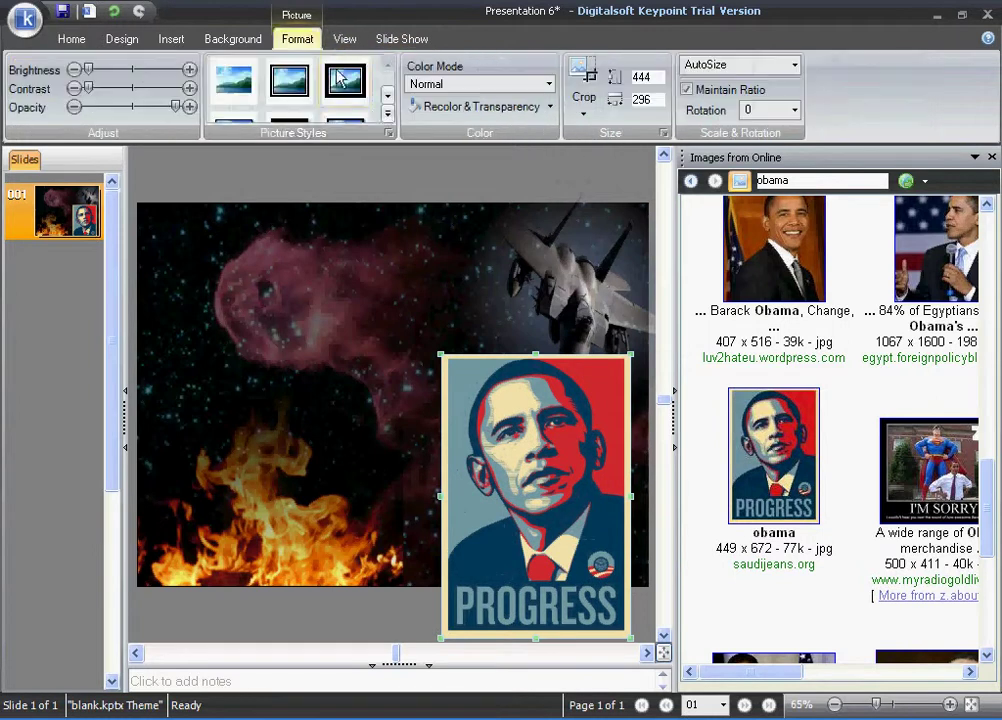
{"action": "left_click", "coordinate": [376, 103]}
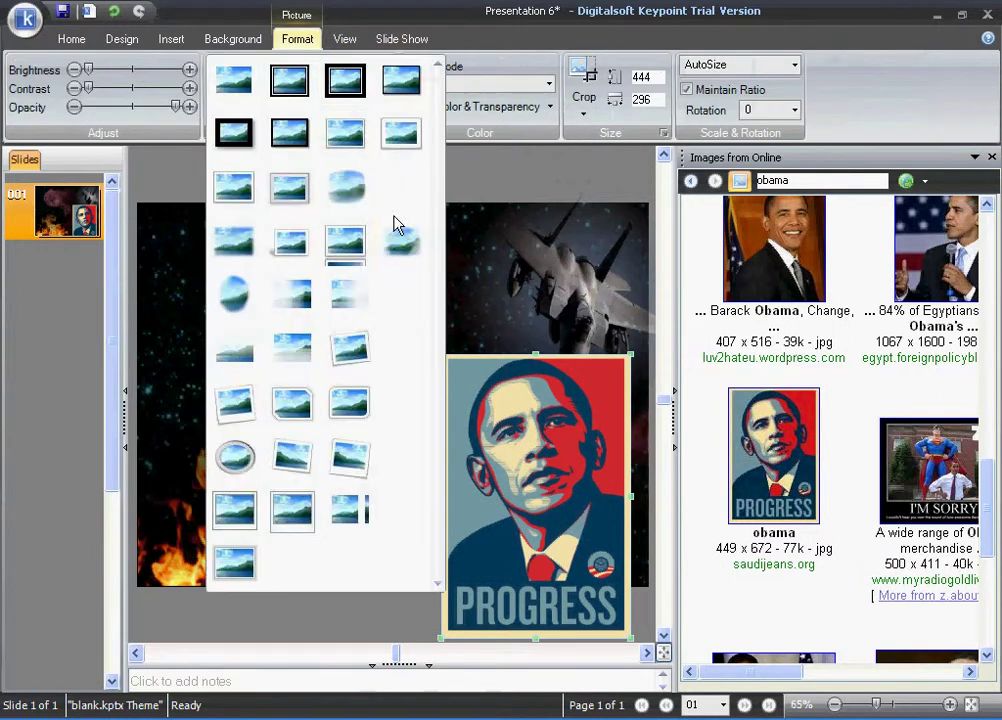
{"action": "left_click", "coordinate": [234, 292]}
{"action": "left_click_drag", "start_coordinate": [515, 466], "coordinate": [510, 505]}
Search online images for "church", insert the St. Philip's Orthodox Church photo and align it with the slide's upper-left corner
{"action": "double_click", "coordinate": [792, 180]}
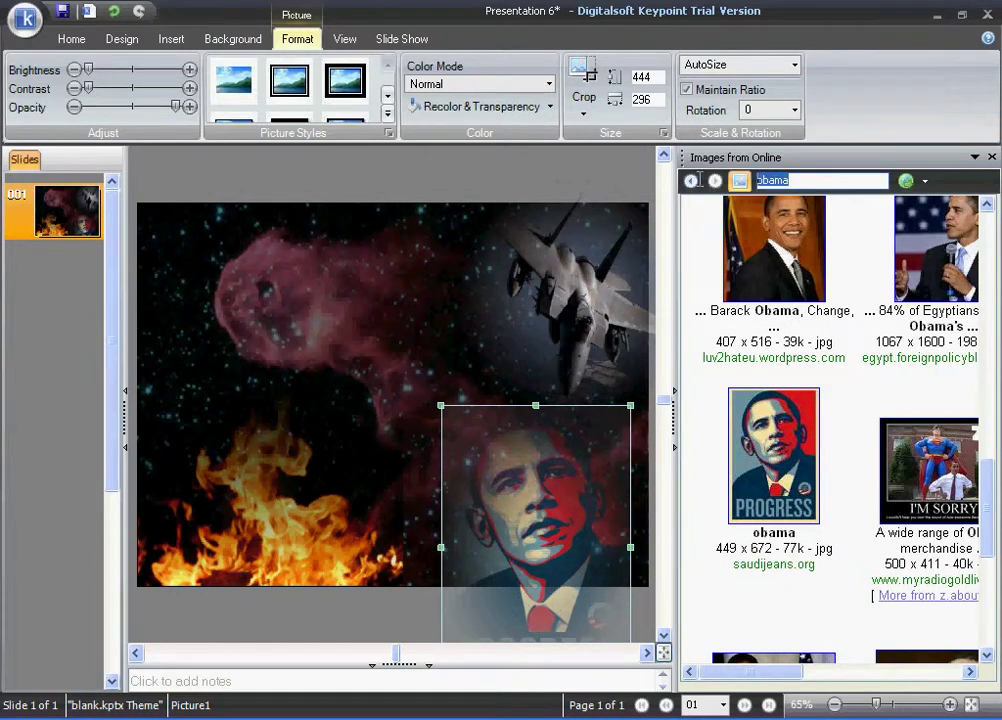
{"action": "type", "text": "church"}
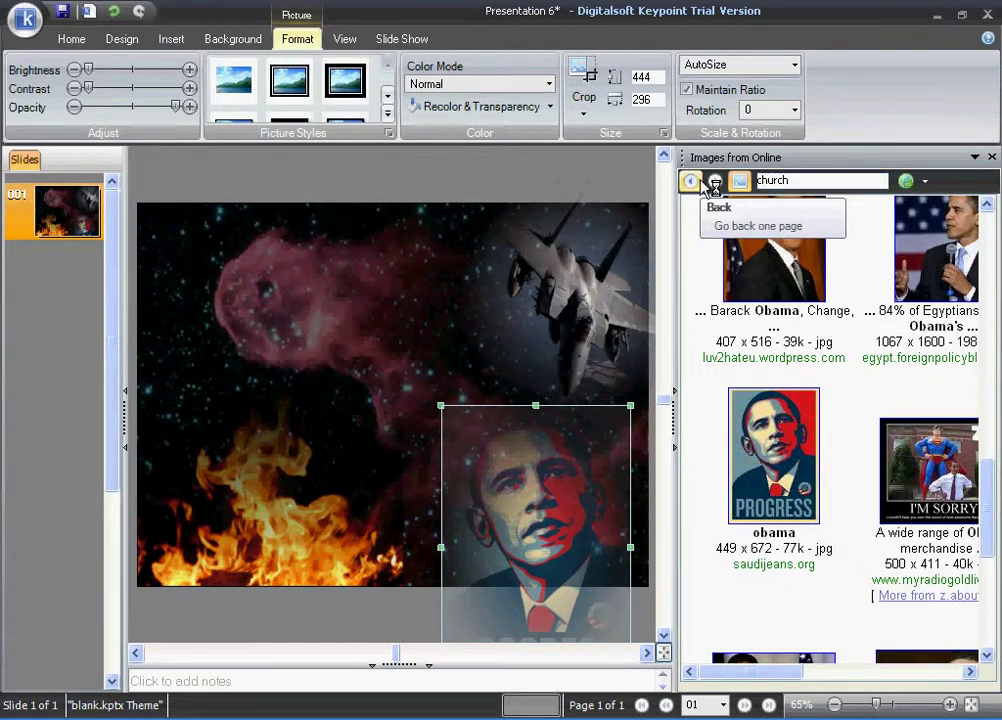
{"action": "key", "text": "Return"}
{"action": "left_click_drag", "start_coordinate": [986, 264], "coordinate": [986, 340]}
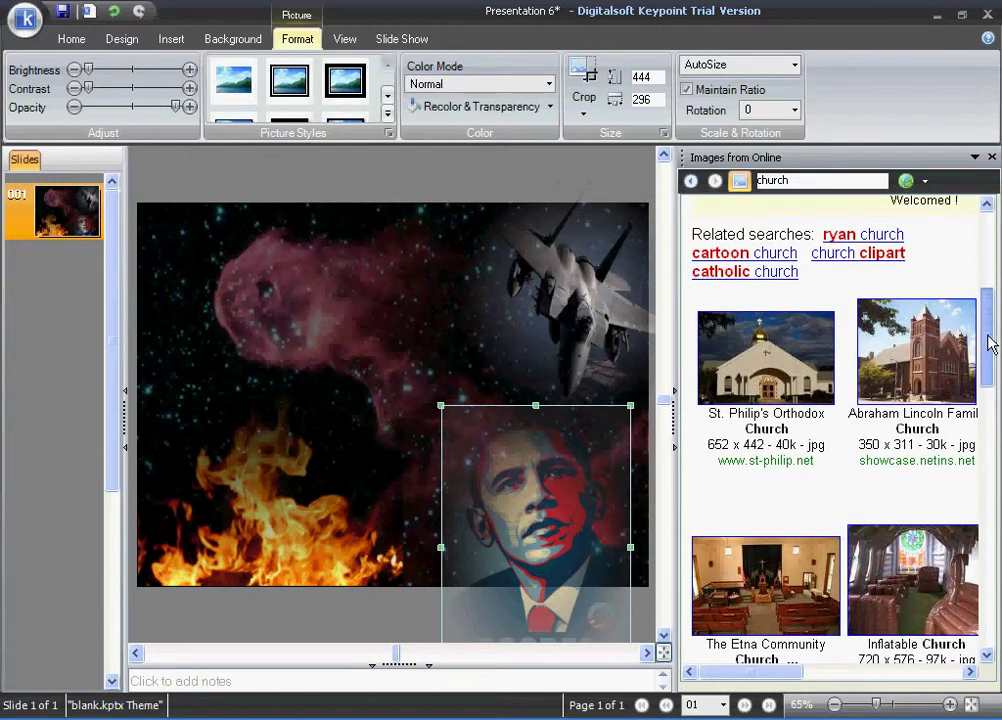
{"action": "left_click_drag", "start_coordinate": [790, 355], "coordinate": [418, 315]}
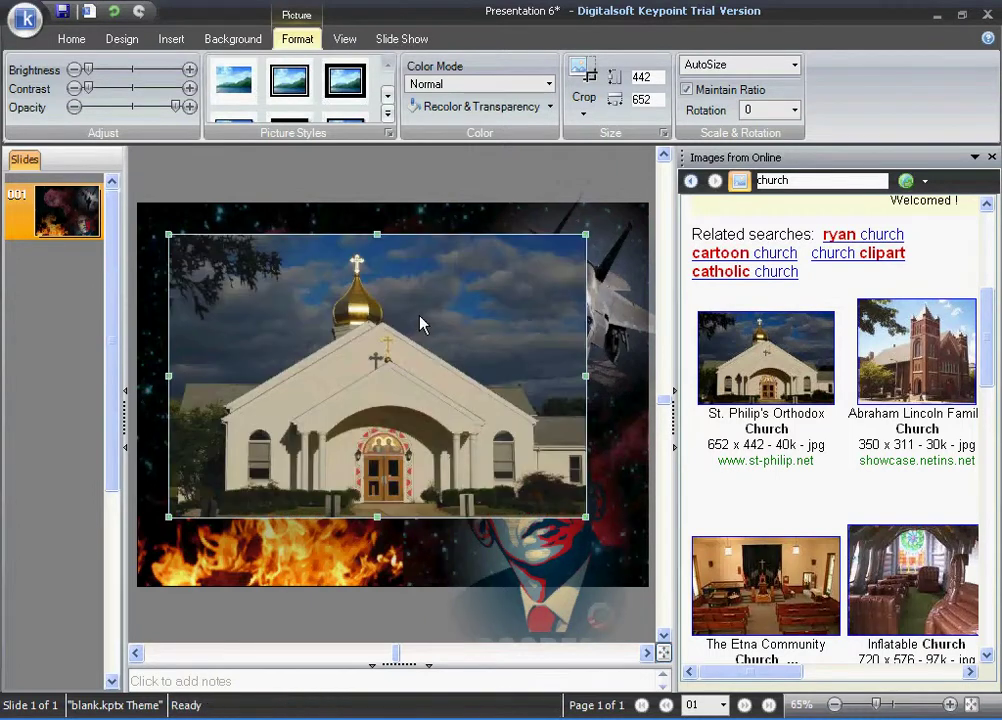
{"action": "left_click_drag", "start_coordinate": [391, 358], "coordinate": [370, 324]}
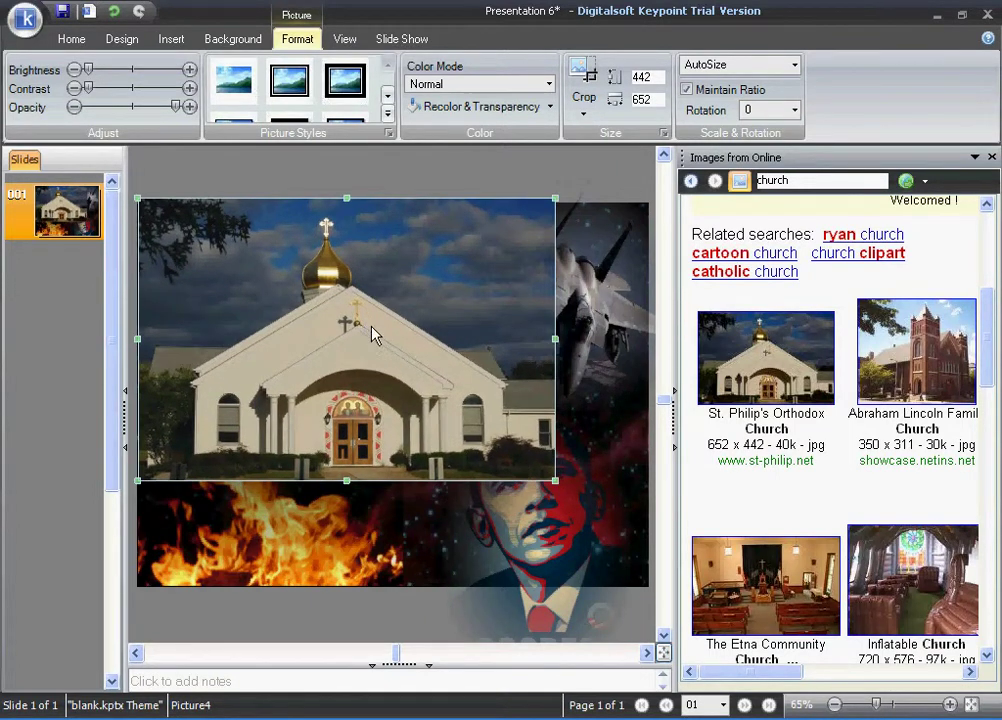
Apply the oval soft-edge picture style to the church picture
{"action": "left_click", "coordinate": [387, 111]}
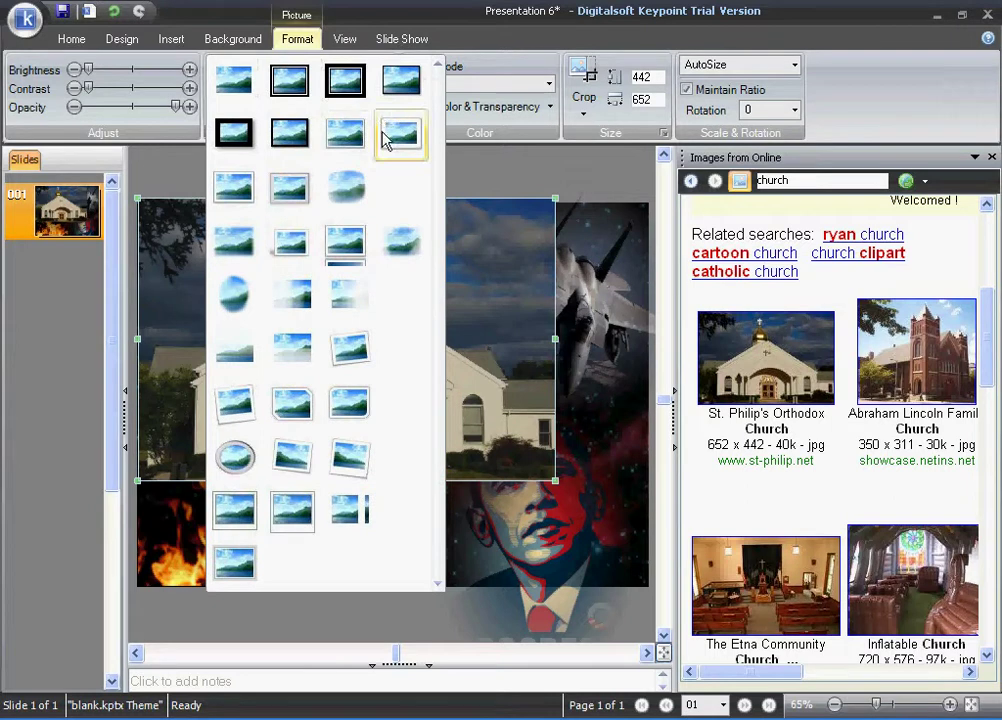
{"action": "left_click", "coordinate": [347, 184]}
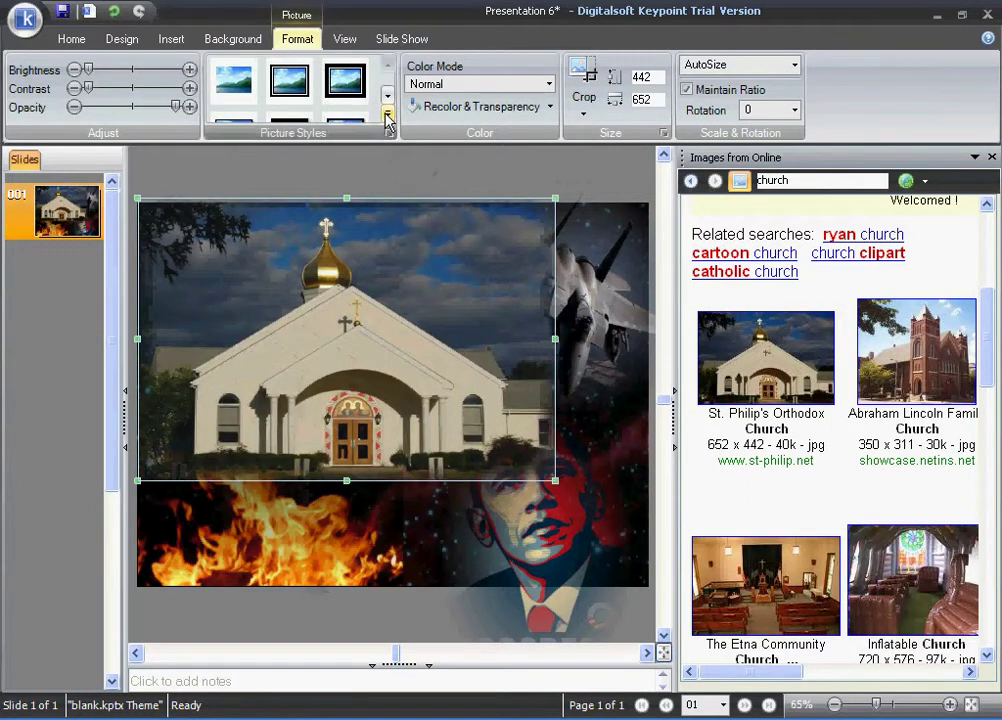
{"action": "left_click", "coordinate": [387, 118]}
{"action": "left_click", "coordinate": [243, 296]}
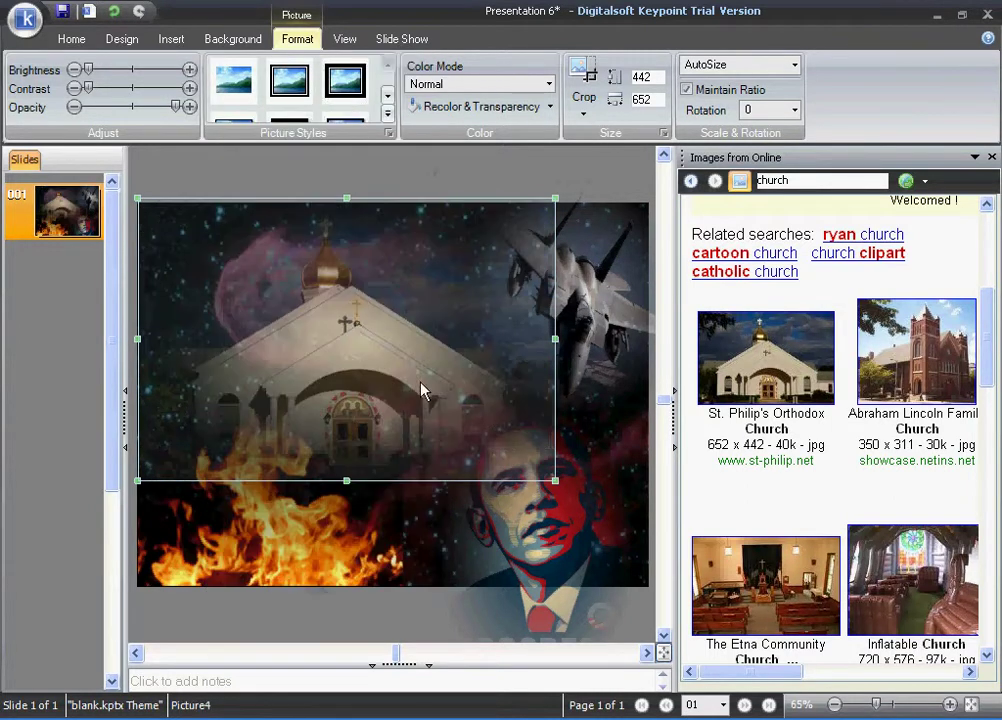
Shrink the church picture and move it to the slide's left side so its base sits just behind the flames
{"action": "left_click_drag", "start_coordinate": [555, 480], "coordinate": [497, 444]}
{"action": "left_click_drag", "start_coordinate": [377, 337], "coordinate": [396, 390]}
{"action": "left_click", "coordinate": [369, 233]}
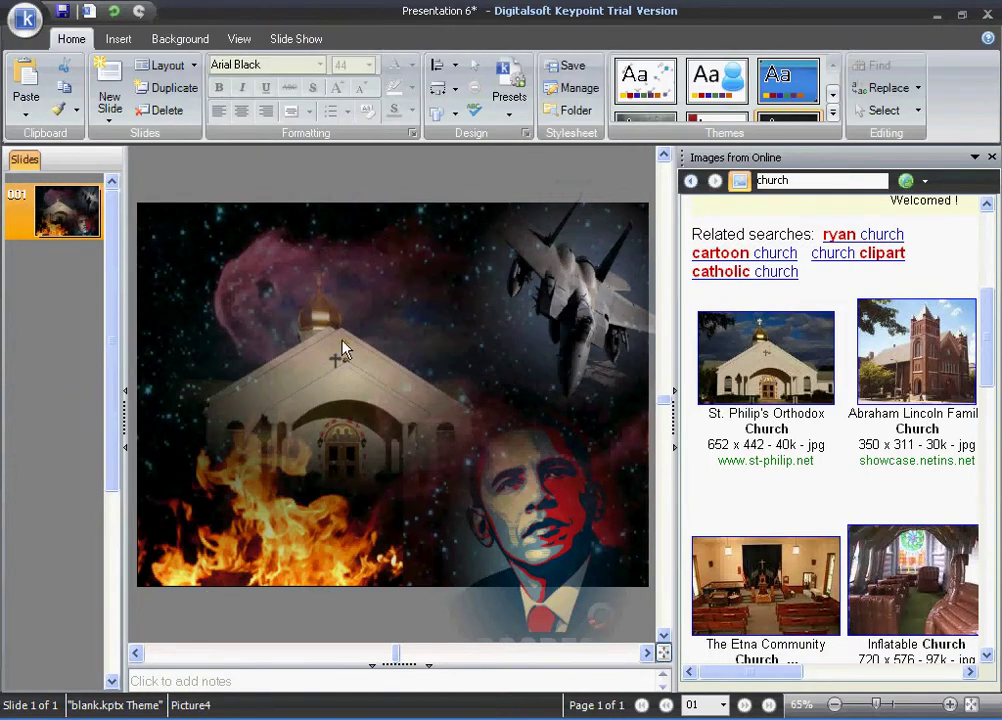
{"action": "left_click_drag", "start_coordinate": [346, 350], "coordinate": [305, 330]}
{"action": "left_click", "coordinate": [336, 232]}
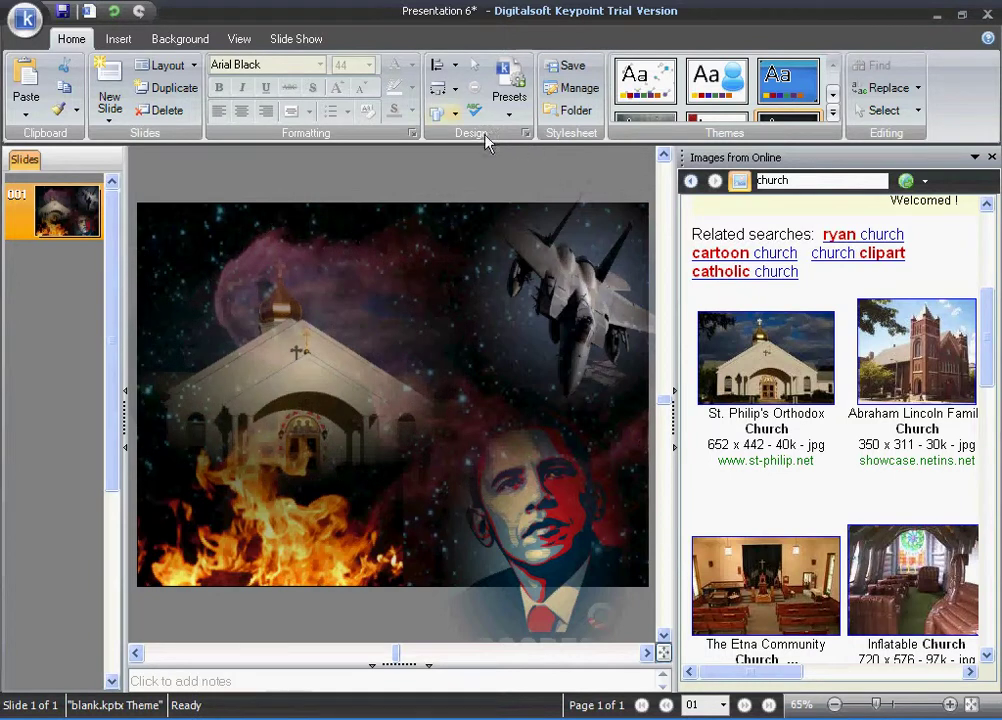
Apply the black letter-box frame lb-X011 from the Frames library to the slide
{"action": "left_click", "coordinate": [783, 161]}
{"action": "left_click", "coordinate": [821, 286]}
{"action": "left_click_drag", "start_coordinate": [991, 297], "coordinate": [993, 528]}
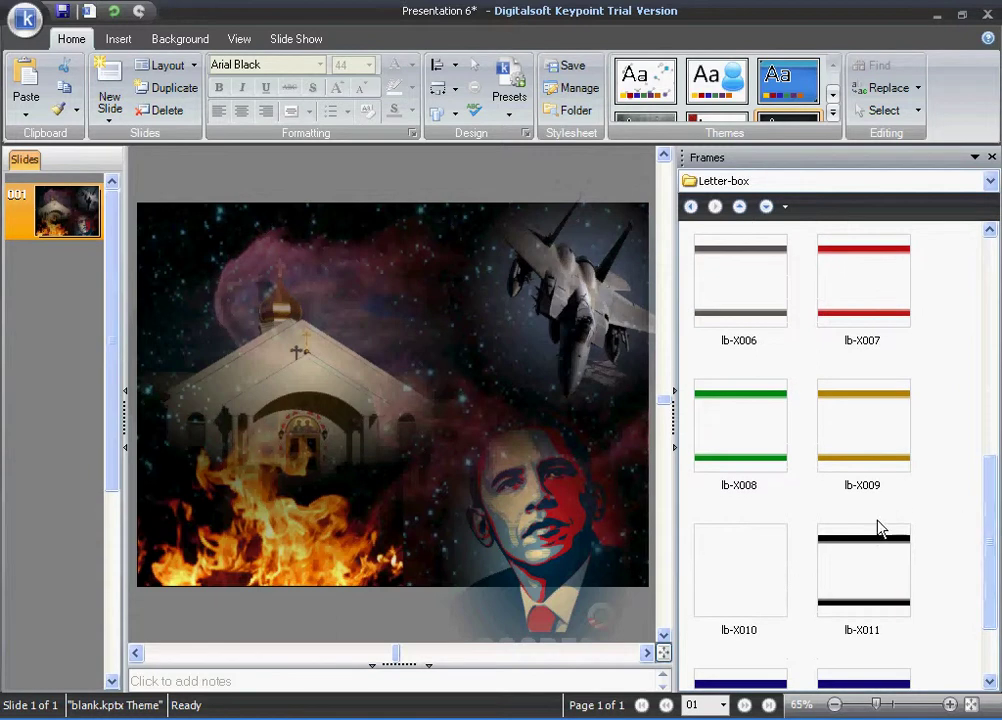
{"action": "left_click", "coordinate": [872, 541]}
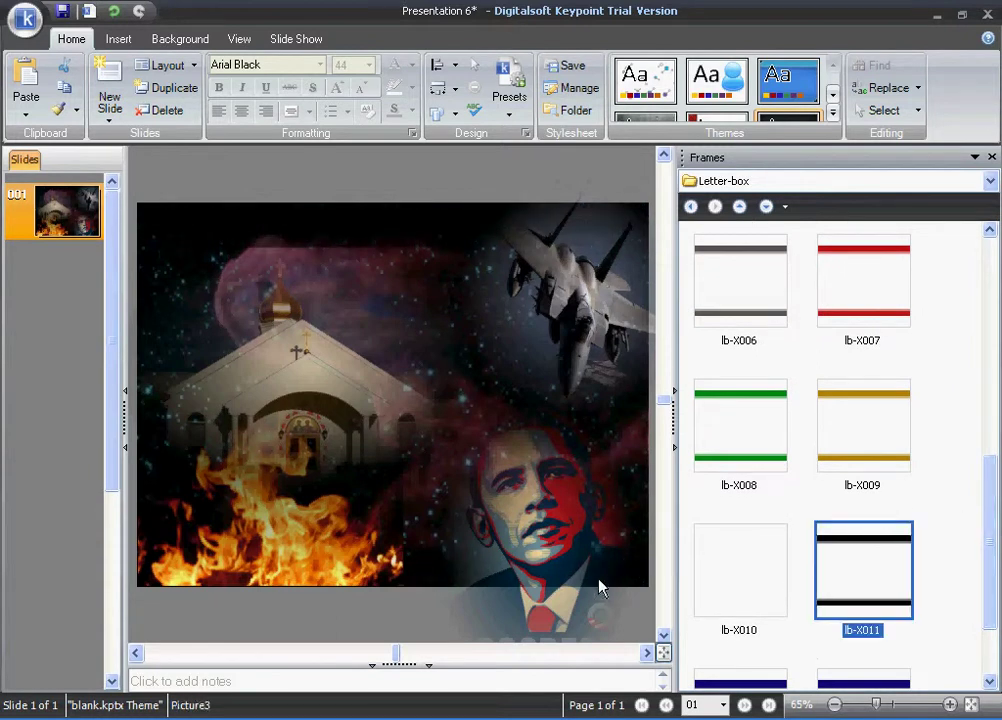
{"action": "left_click_drag", "start_coordinate": [997, 593], "coordinate": [997, 541]}
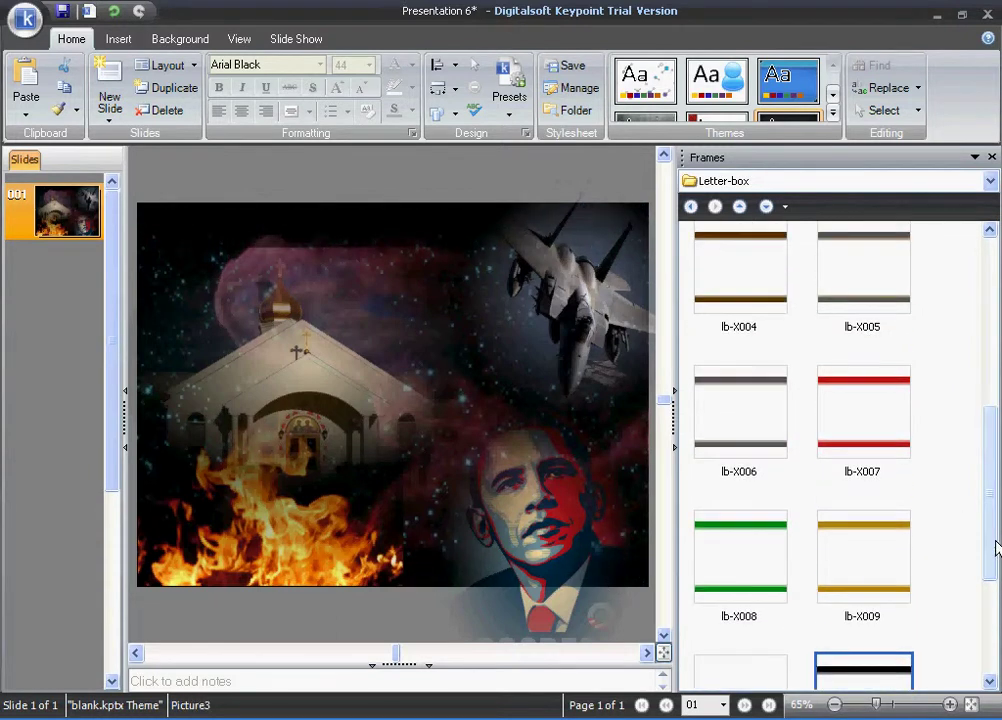
Move the church up and left, raise the flames above the lower black bar, and shift the Obama poster to the right
{"action": "left_click_drag", "start_coordinate": [417, 283], "coordinate": [397, 274]}
{"action": "left_click_drag", "start_coordinate": [313, 501], "coordinate": [310, 484]}
{"action": "left_click_drag", "start_coordinate": [522, 524], "coordinate": [547, 519]}
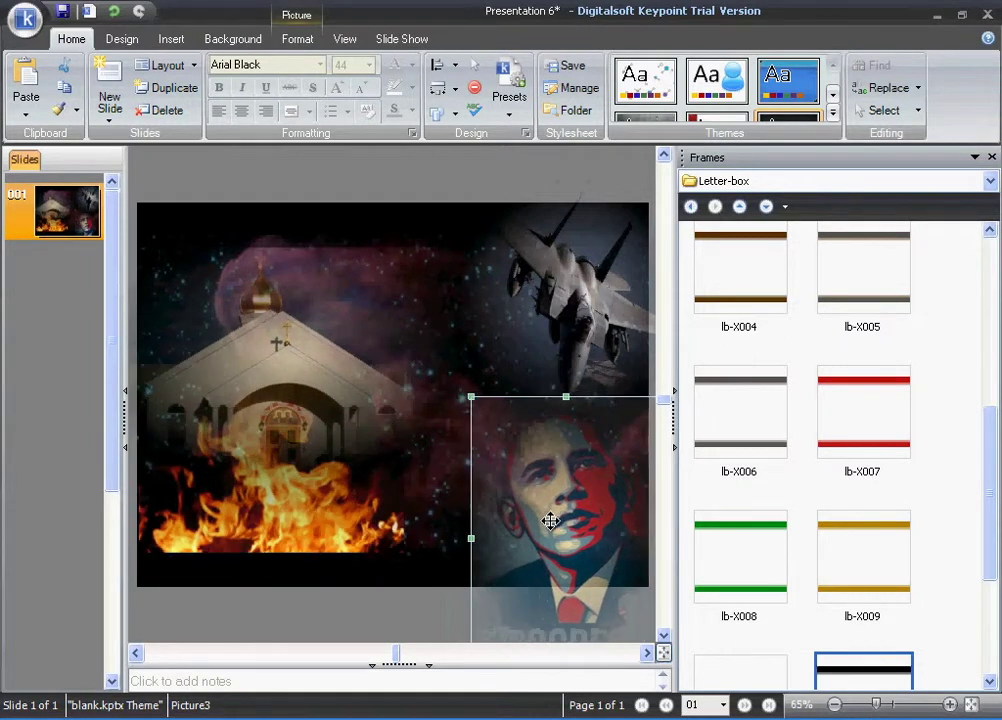
Reposition the jet picture slightly left and down so it sits just above the Obama poster
{"action": "left_click", "coordinate": [566, 332]}
{"action": "left_click", "coordinate": [443, 282]}
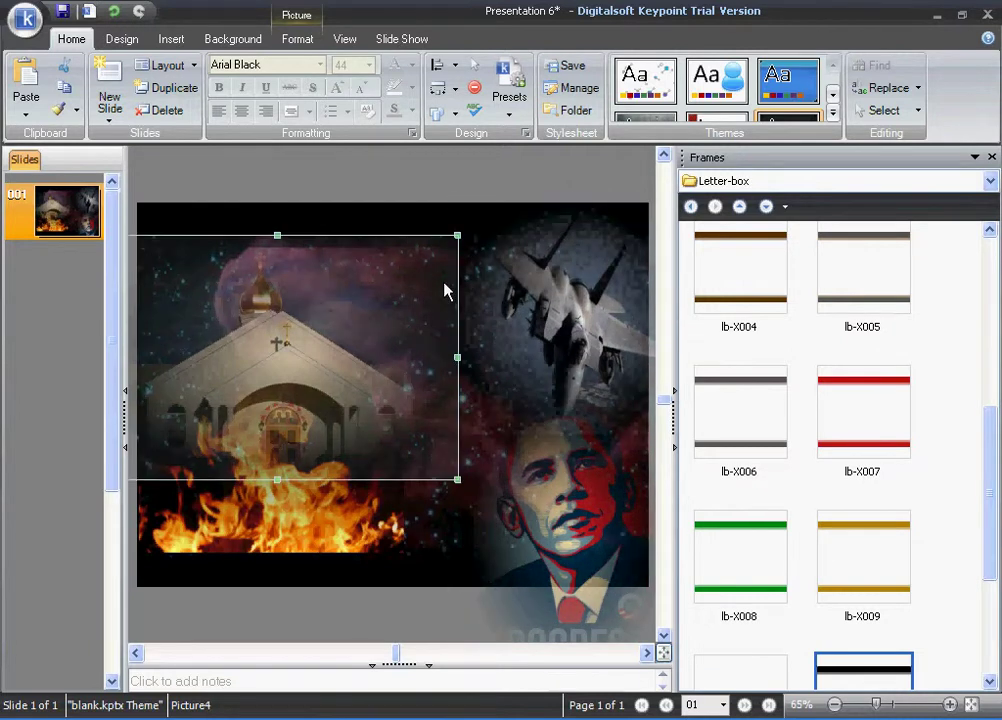
{"action": "left_click", "coordinate": [454, 217]}
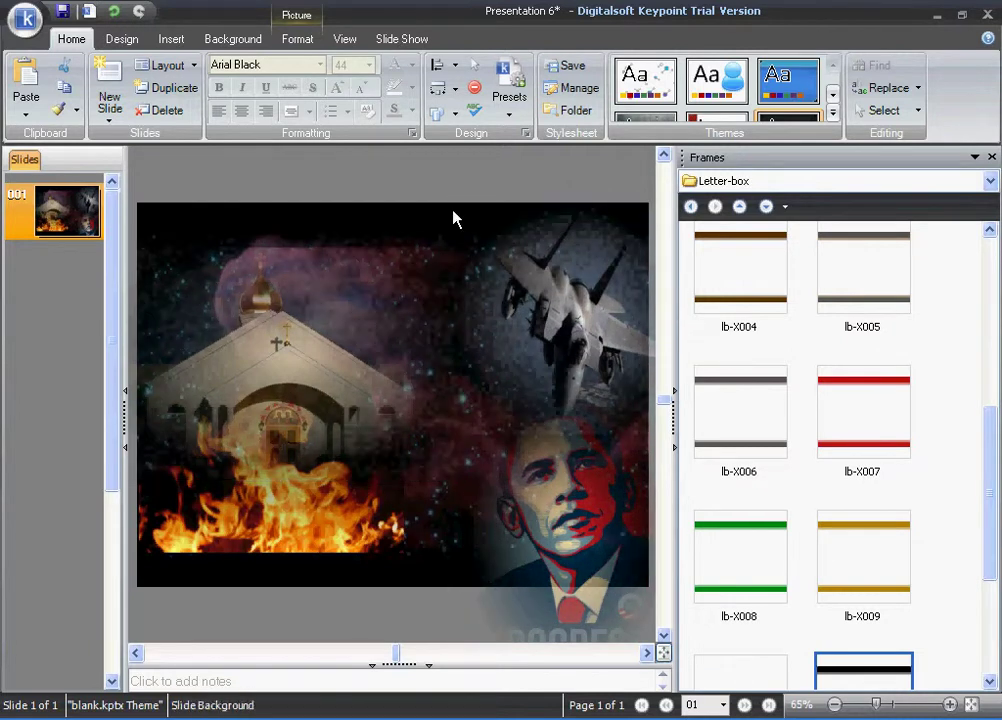
{"action": "left_click", "coordinate": [446, 113]}
{"action": "left_click_drag", "start_coordinate": [608, 320], "coordinate": [585, 272]}
{"action": "left_click", "coordinate": [397, 228]}
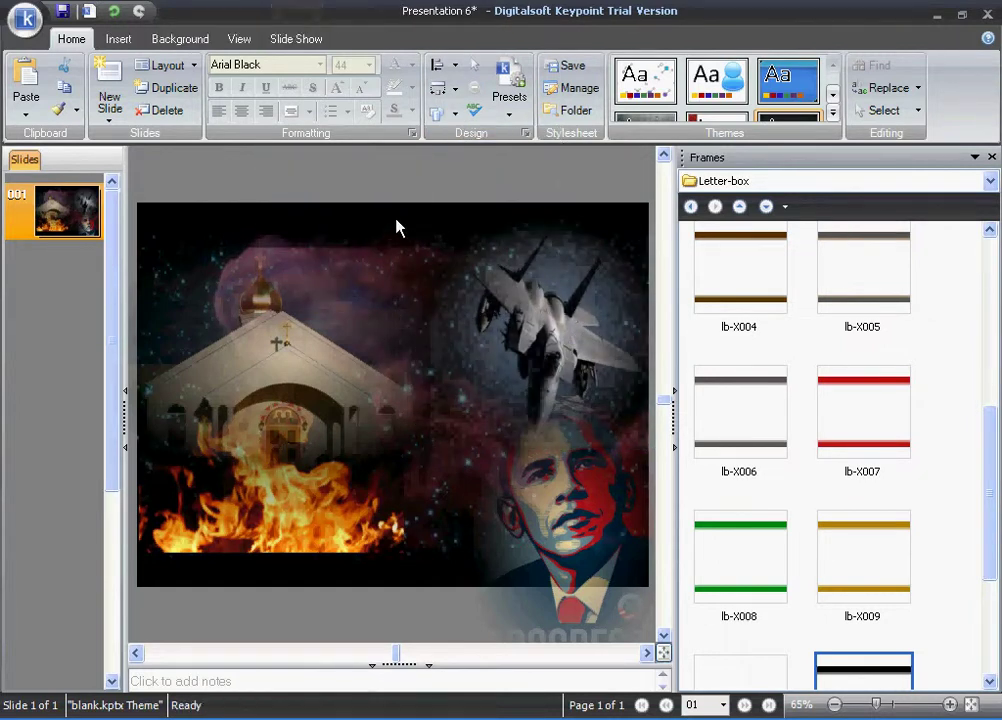
Insert the Title property as a text box, widen it to one line and place it across the middle of the slide
{"action": "left_click", "coordinate": [130, 40]}
{"action": "left_click", "coordinate": [455, 66]}
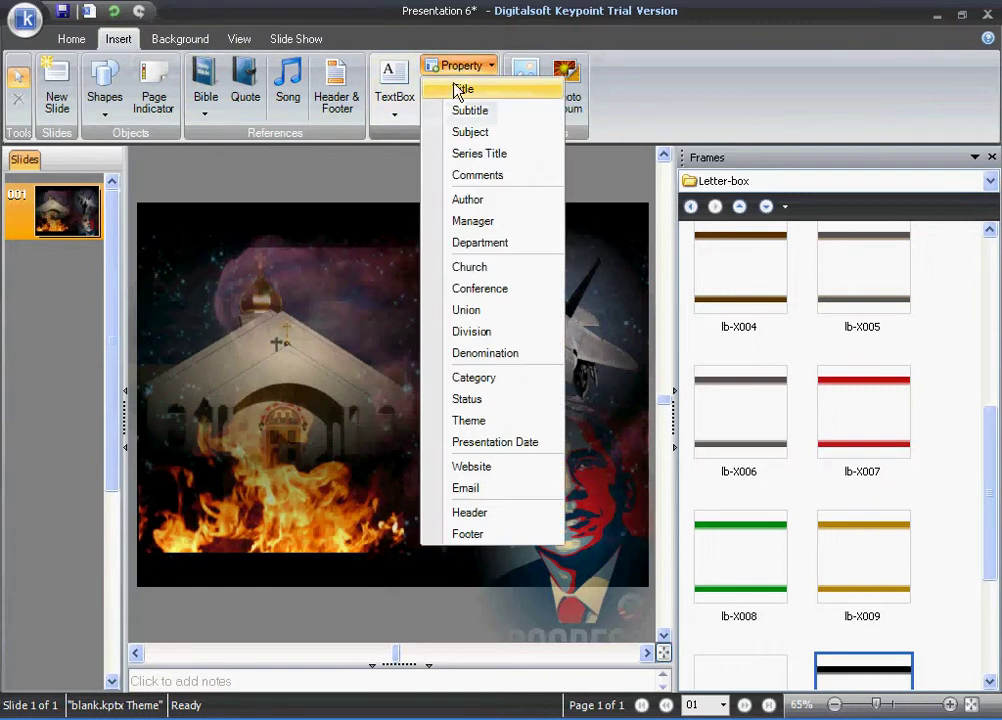
{"action": "left_click", "coordinate": [464, 88]}
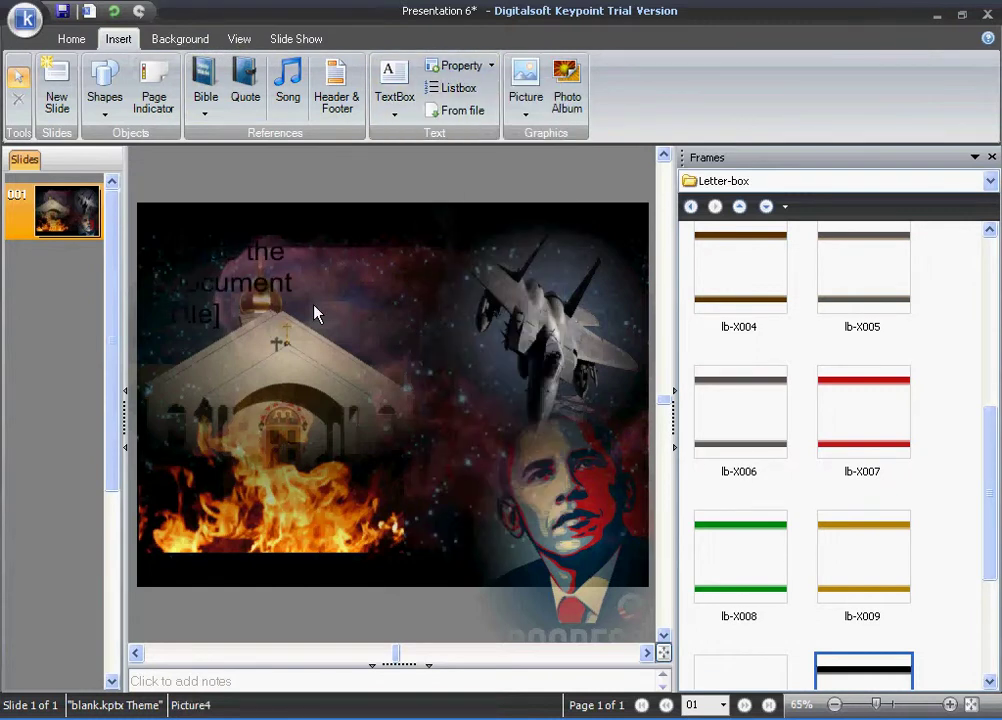
{"action": "left_click", "coordinate": [228, 273]}
{"action": "left_click_drag", "start_coordinate": [297, 365], "coordinate": [584, 416]}
{"action": "left_click_drag", "start_coordinate": [378, 235], "coordinate": [428, 352]}
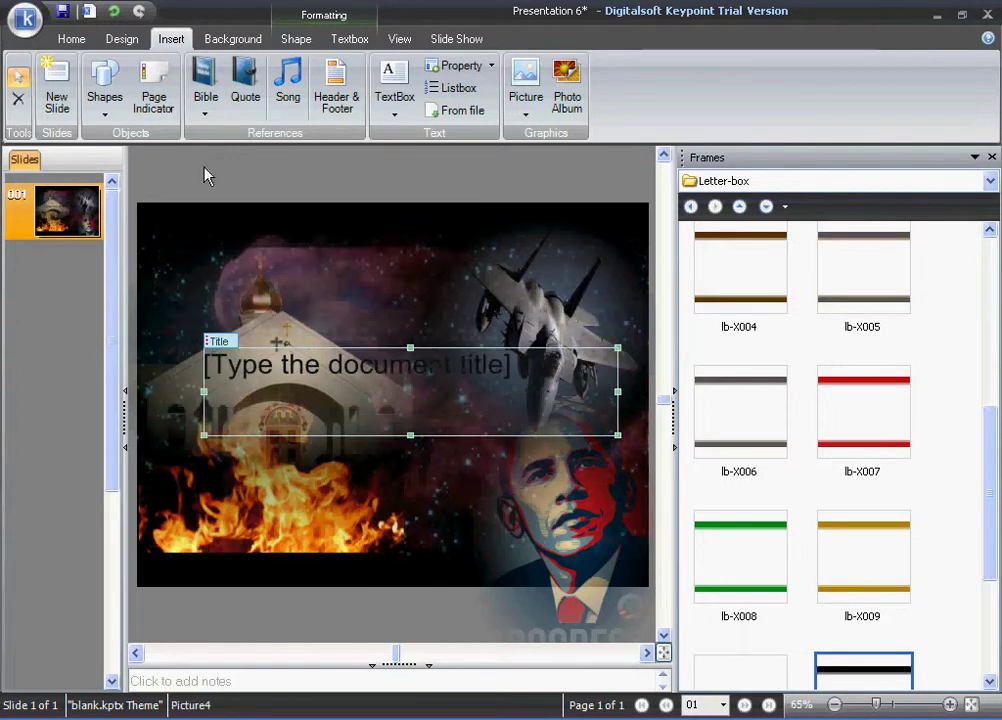
Set the presentation's Title property to "The End of the World"
{"action": "double_click", "coordinate": [357, 366]}
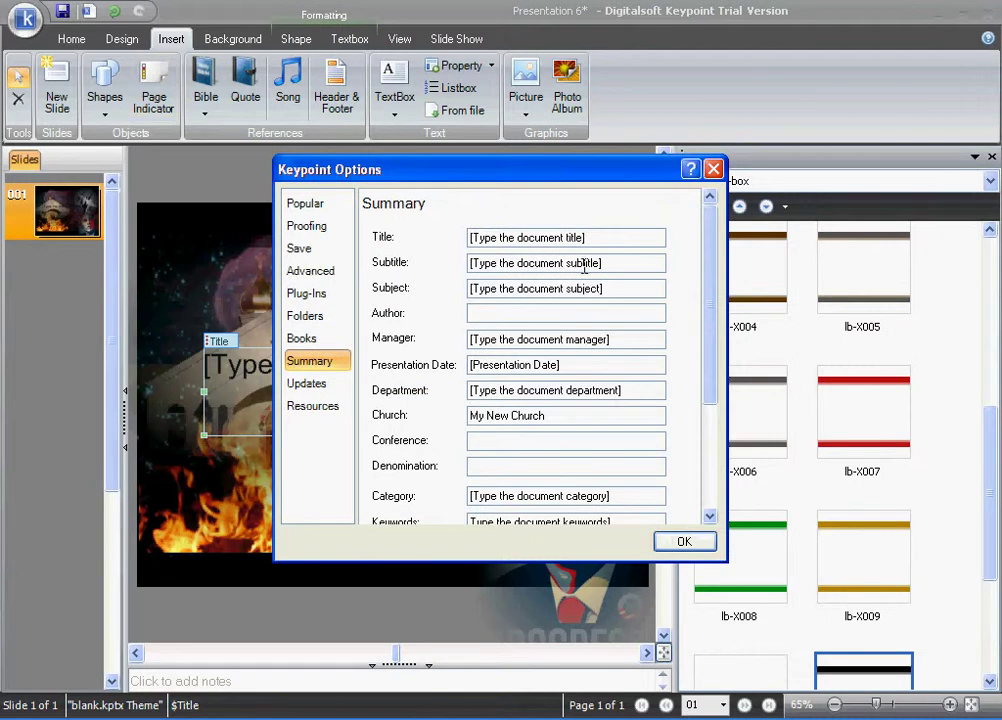
{"action": "triple_click", "coordinate": [604, 241]}
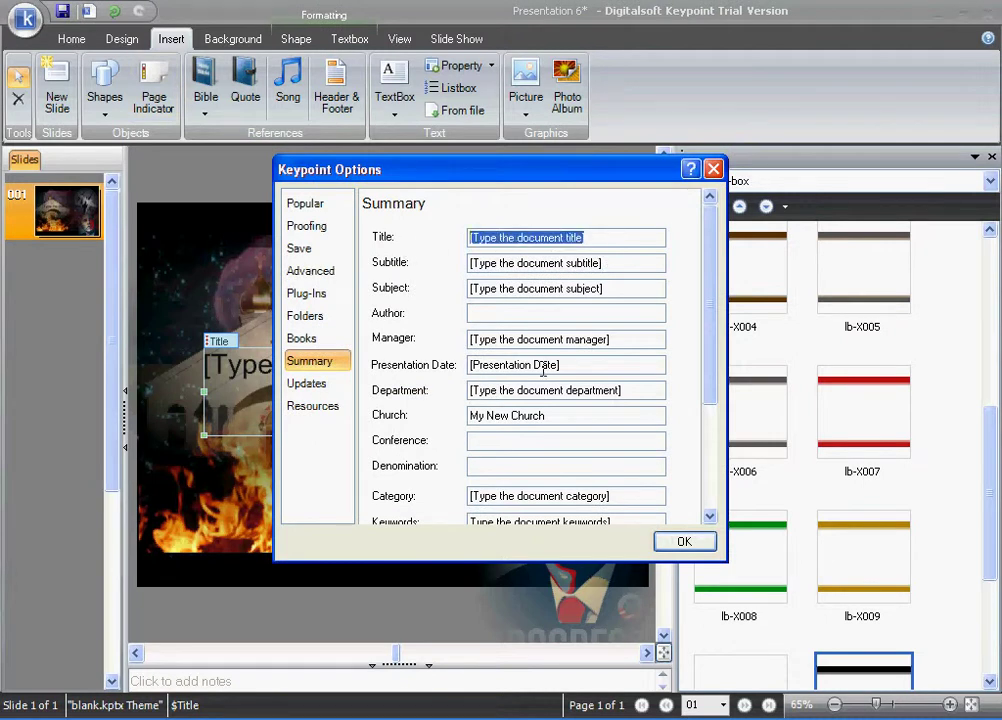
{"action": "type", "text": "The End of the World"}
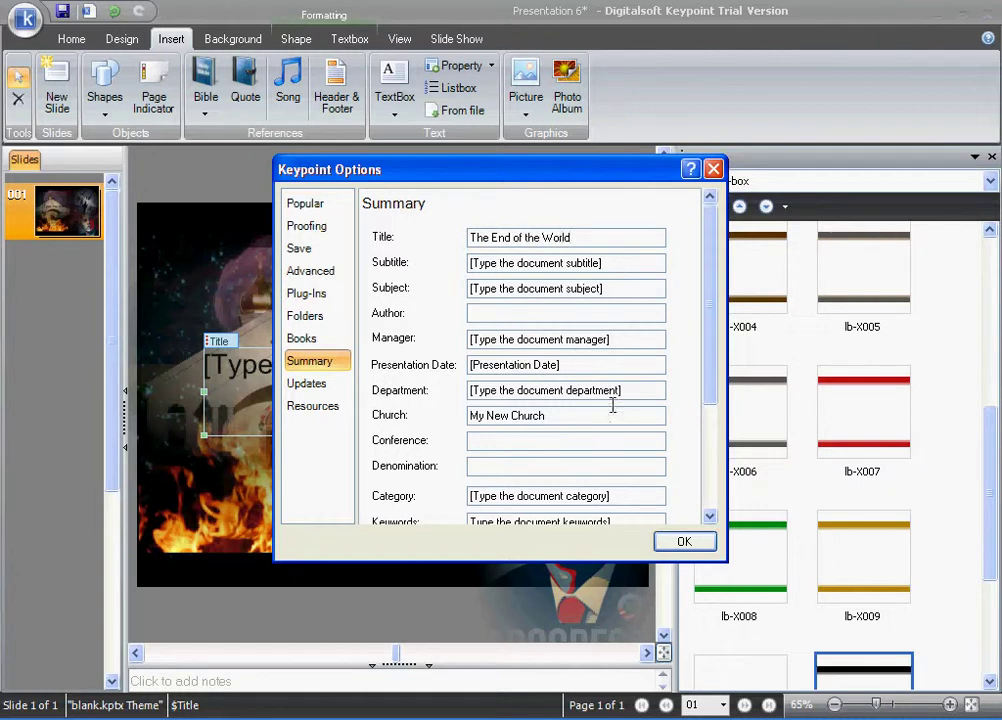
{"action": "left_click", "coordinate": [683, 545]}
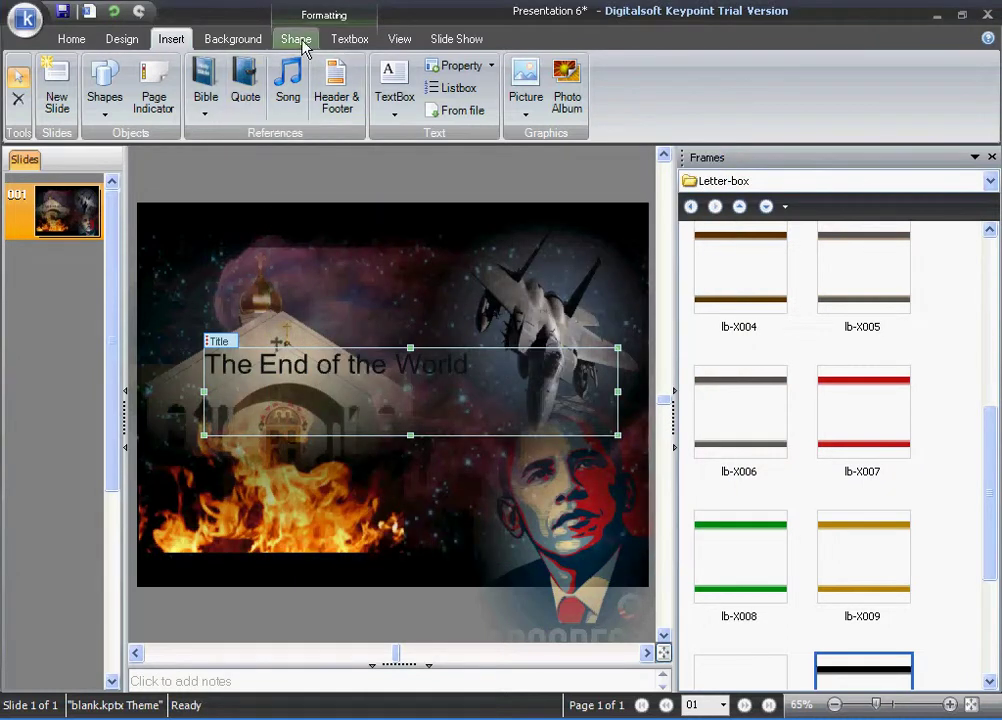
Apply the green text style with a white outline to the title and make it bold
{"action": "left_click", "coordinate": [343, 40]}
{"action": "left_click", "coordinate": [252, 88]}
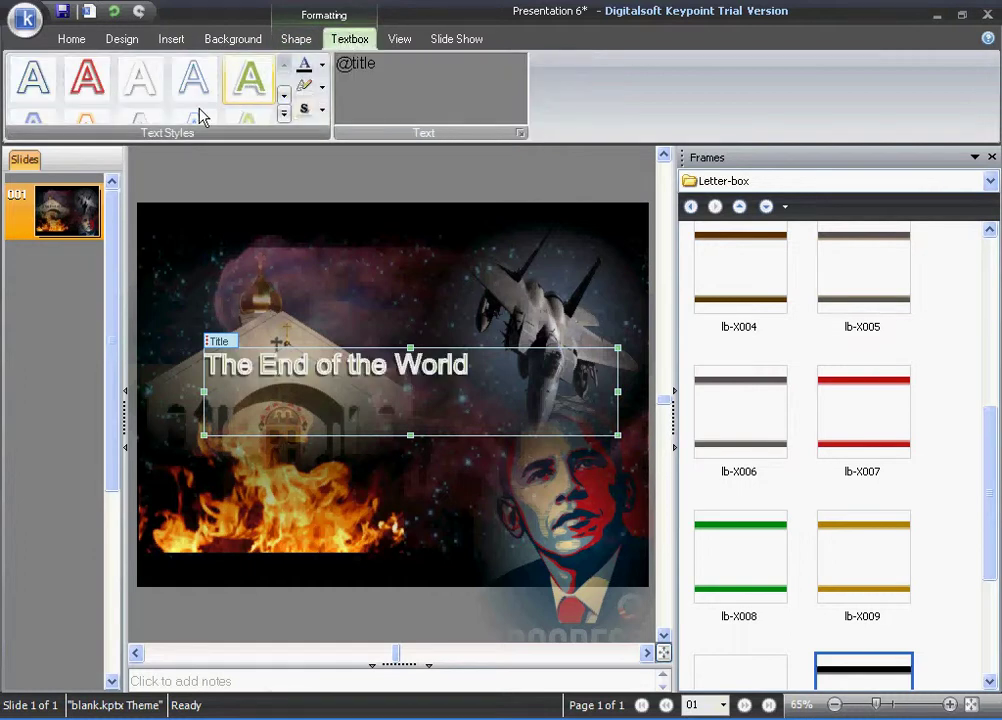
{"action": "left_click", "coordinate": [73, 42]}
{"action": "left_click", "coordinate": [219, 88]}
Enlarge the title text to size 60 and centre it in its text box
{"action": "left_click", "coordinate": [337, 90]}
{"action": "left_click", "coordinate": [337, 90]}
{"action": "left_click", "coordinate": [337, 90]}
{"action": "left_click", "coordinate": [337, 90]}
{"action": "left_click", "coordinate": [337, 90]}
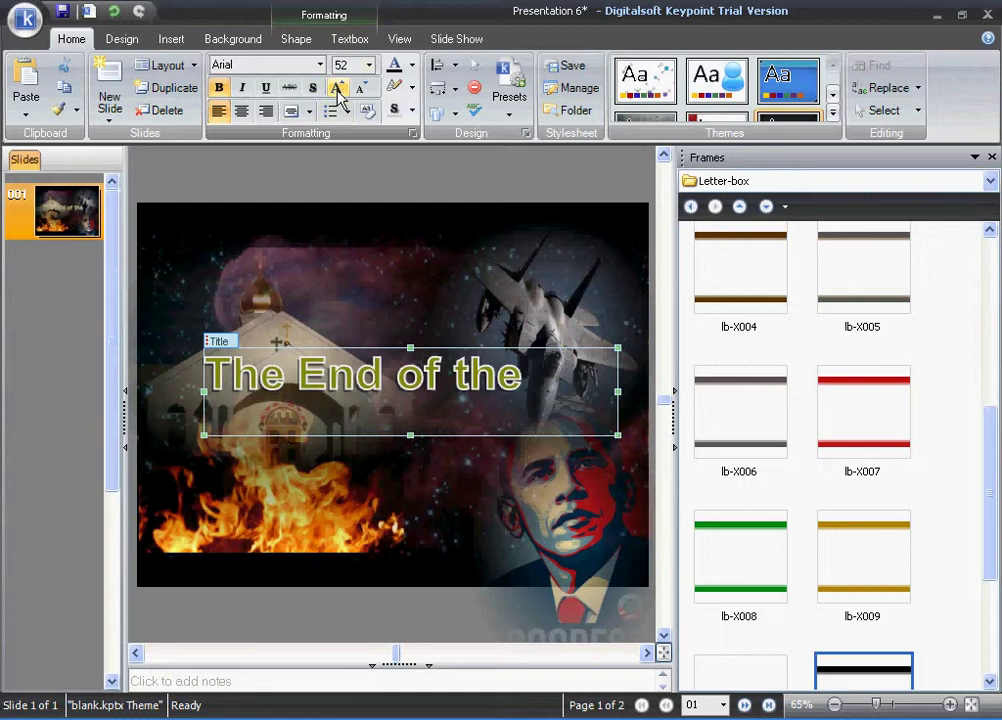
{"action": "left_click", "coordinate": [338, 89]}
{"action": "left_click", "coordinate": [245, 111]}
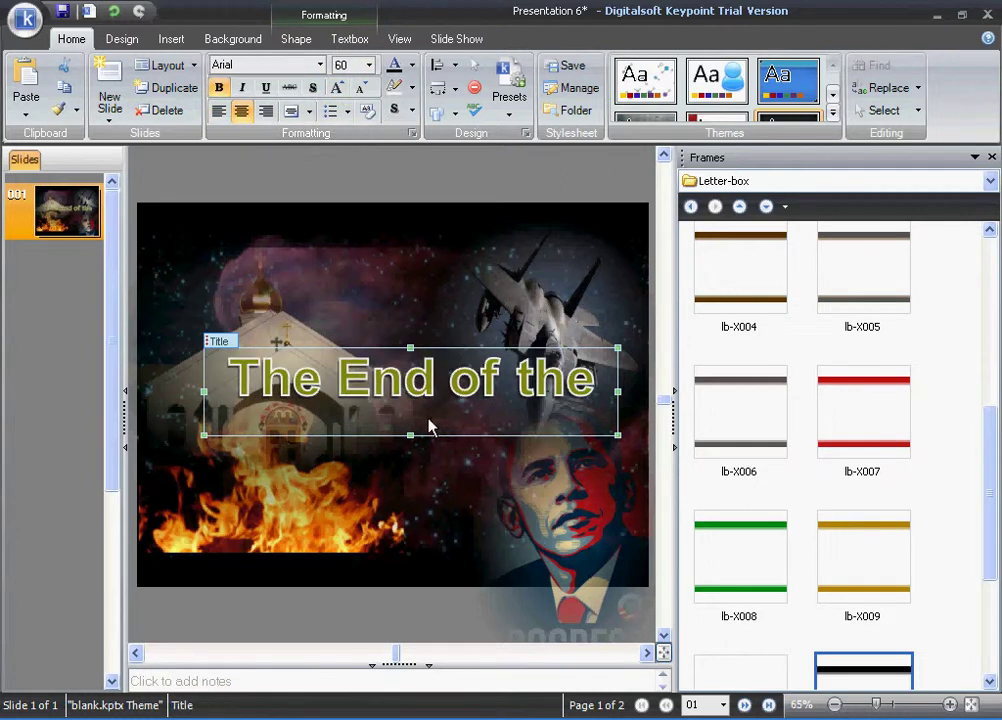